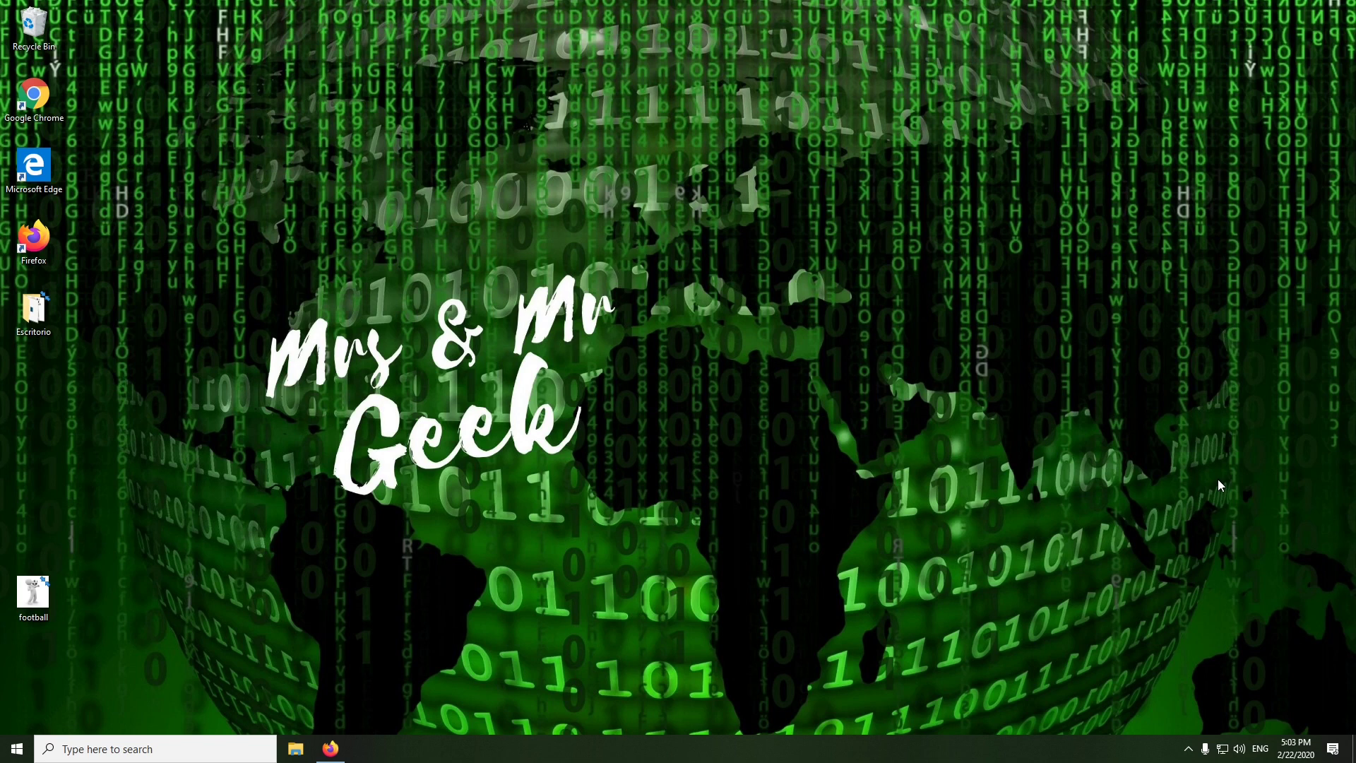
Step: Check the original football.jpg's dimensions in its Properties details, then return to ConvertImage in Firefox
right_click(41, 597)
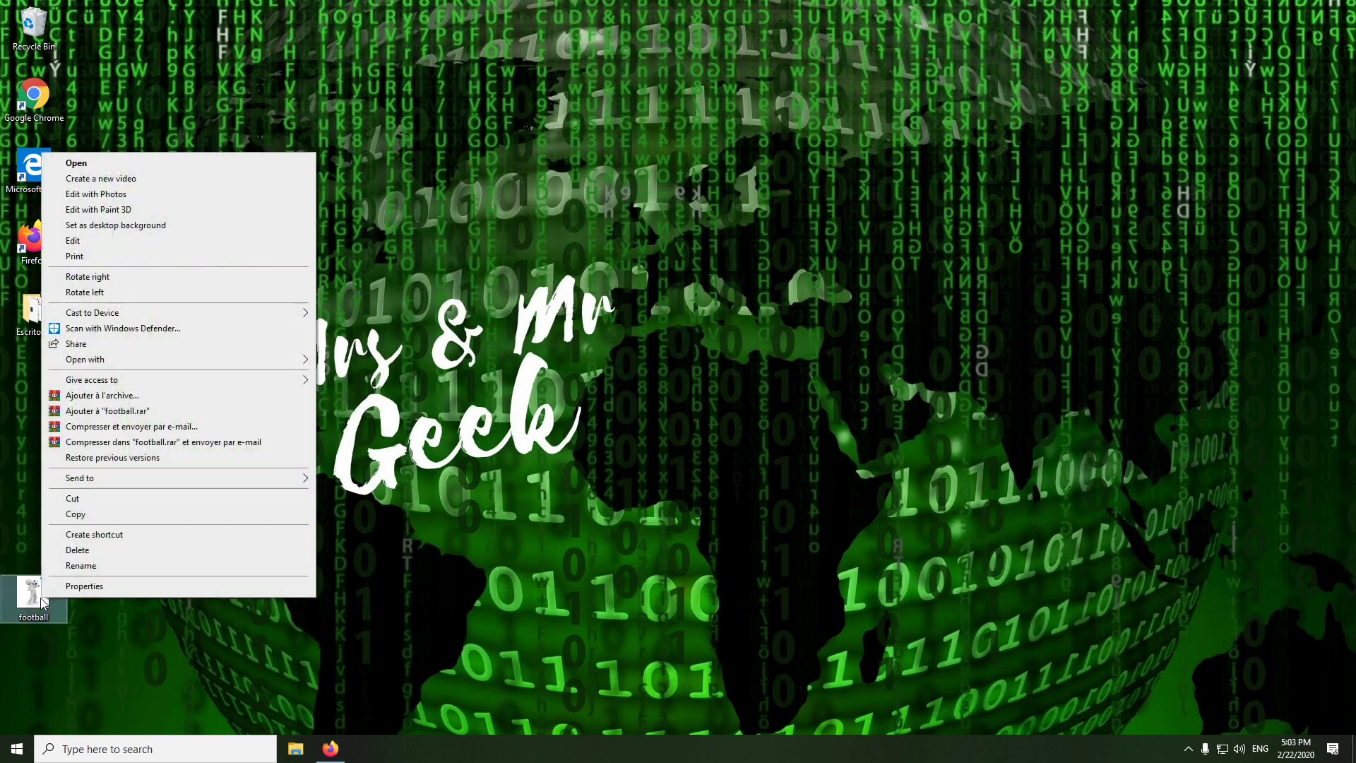
click(81, 587)
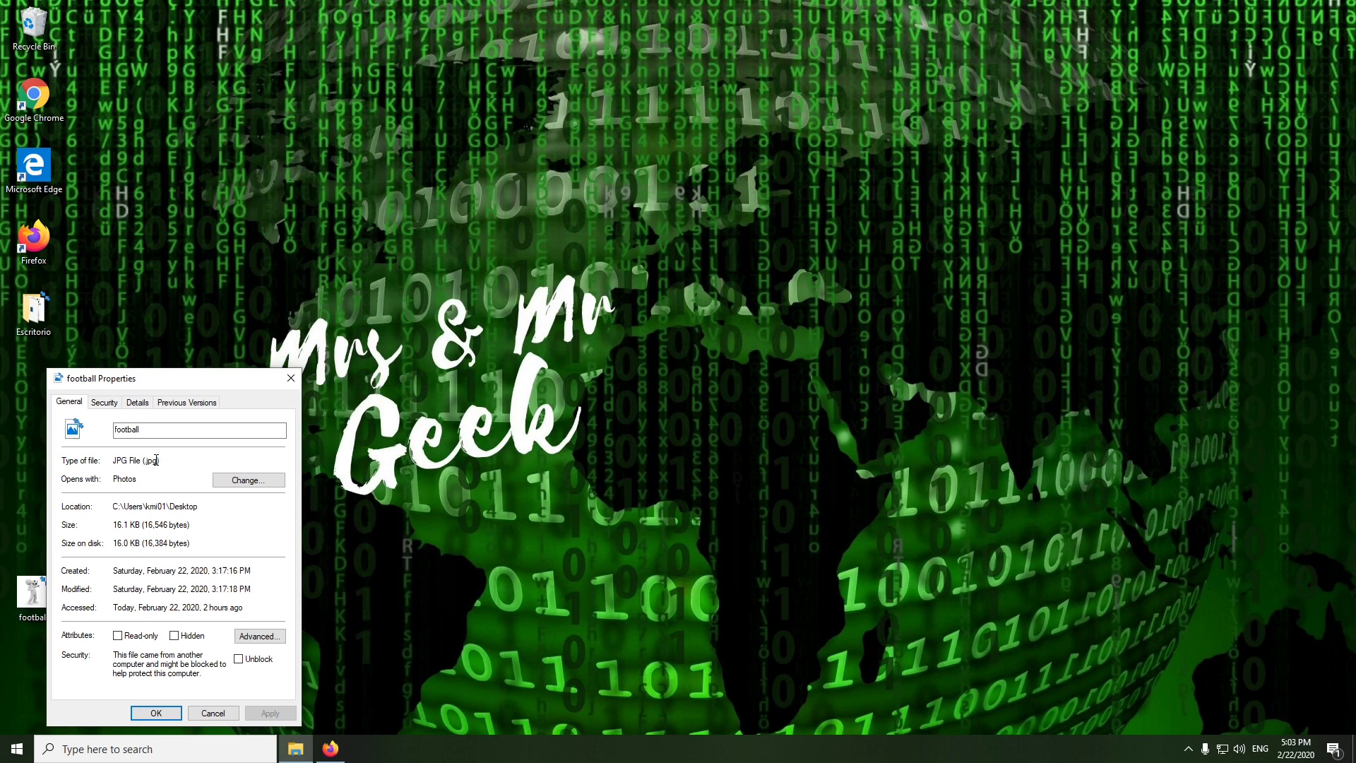
click(137, 402)
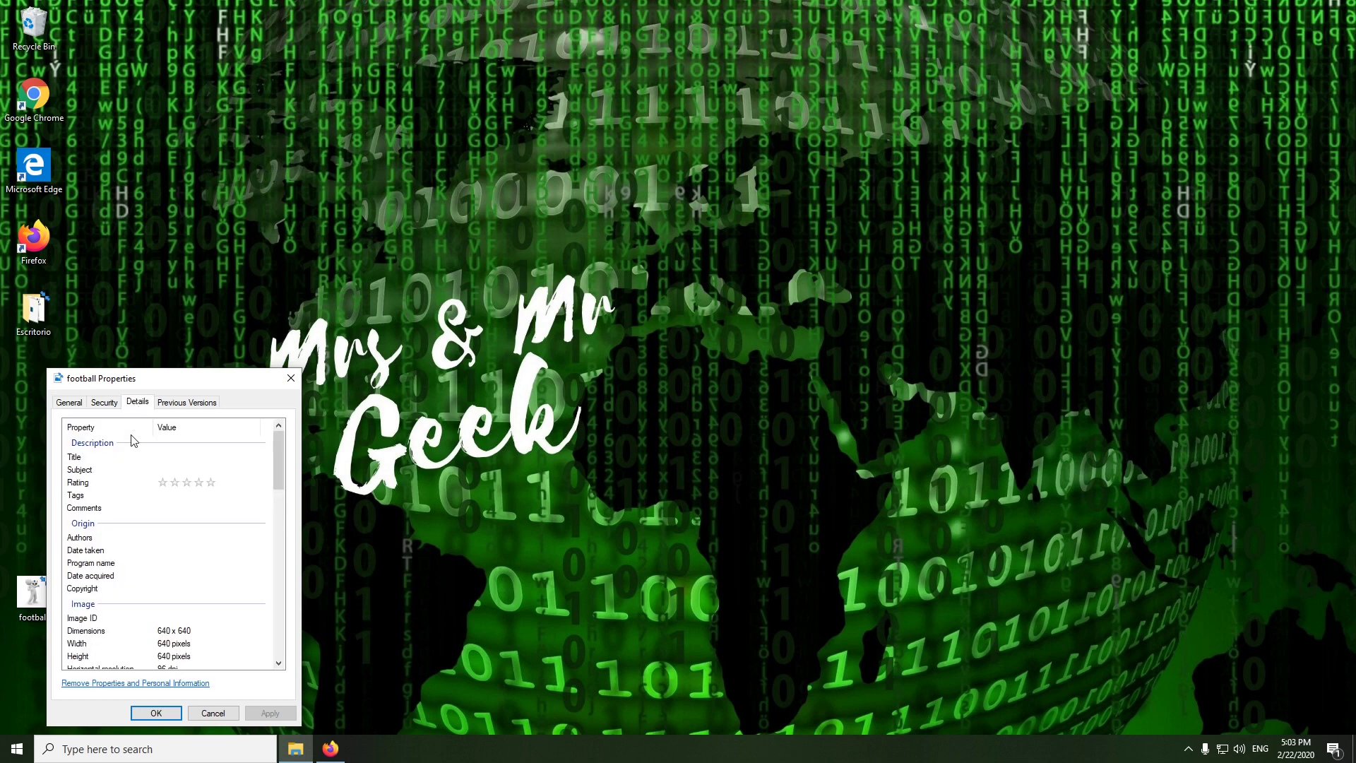
scroll(152, 502, down, 2)
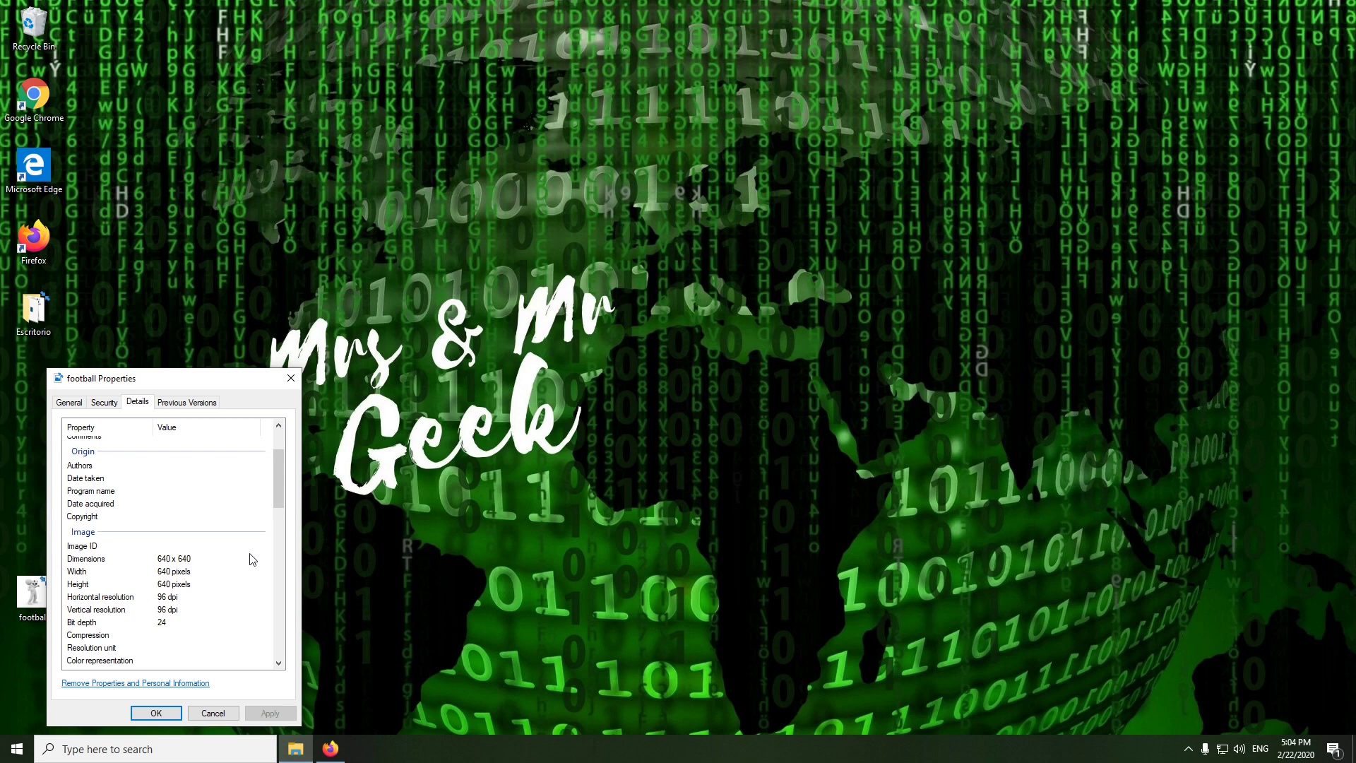
click(293, 378)
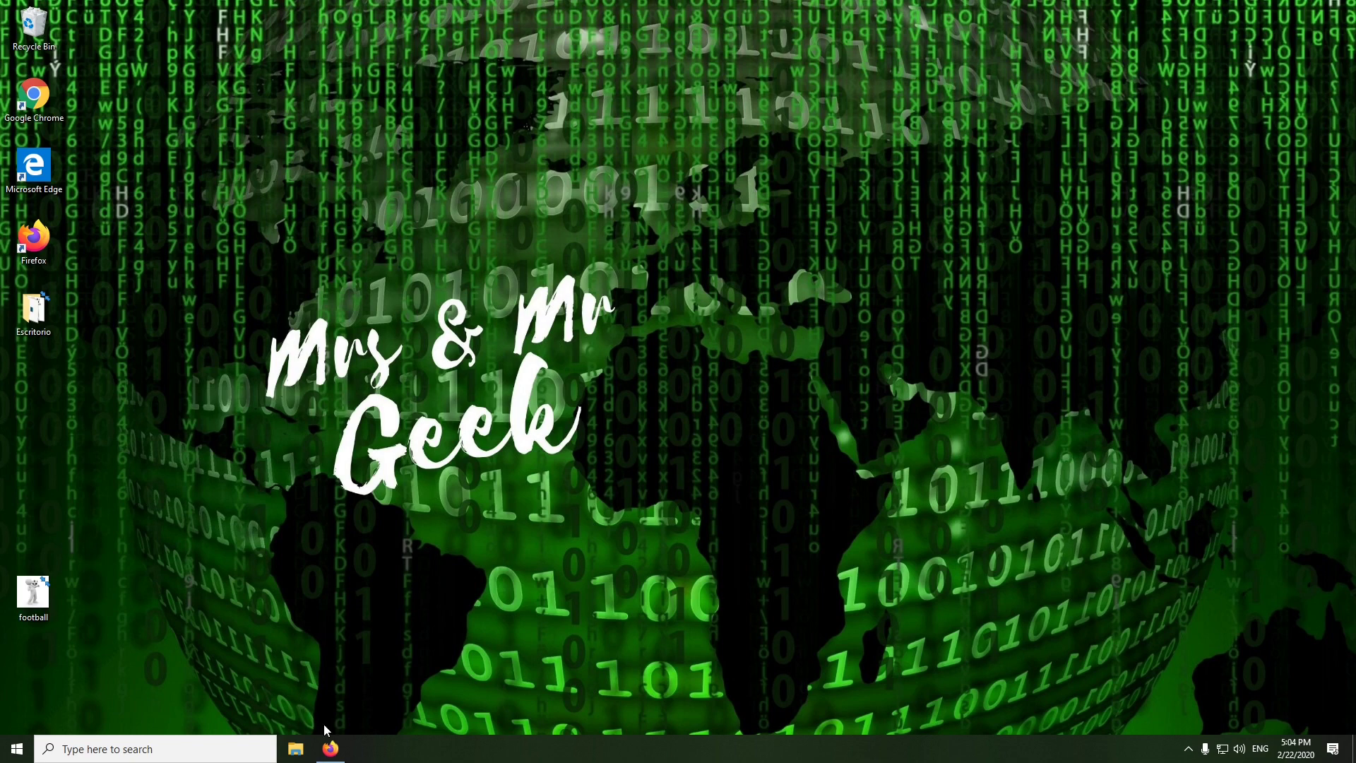
click(331, 747)
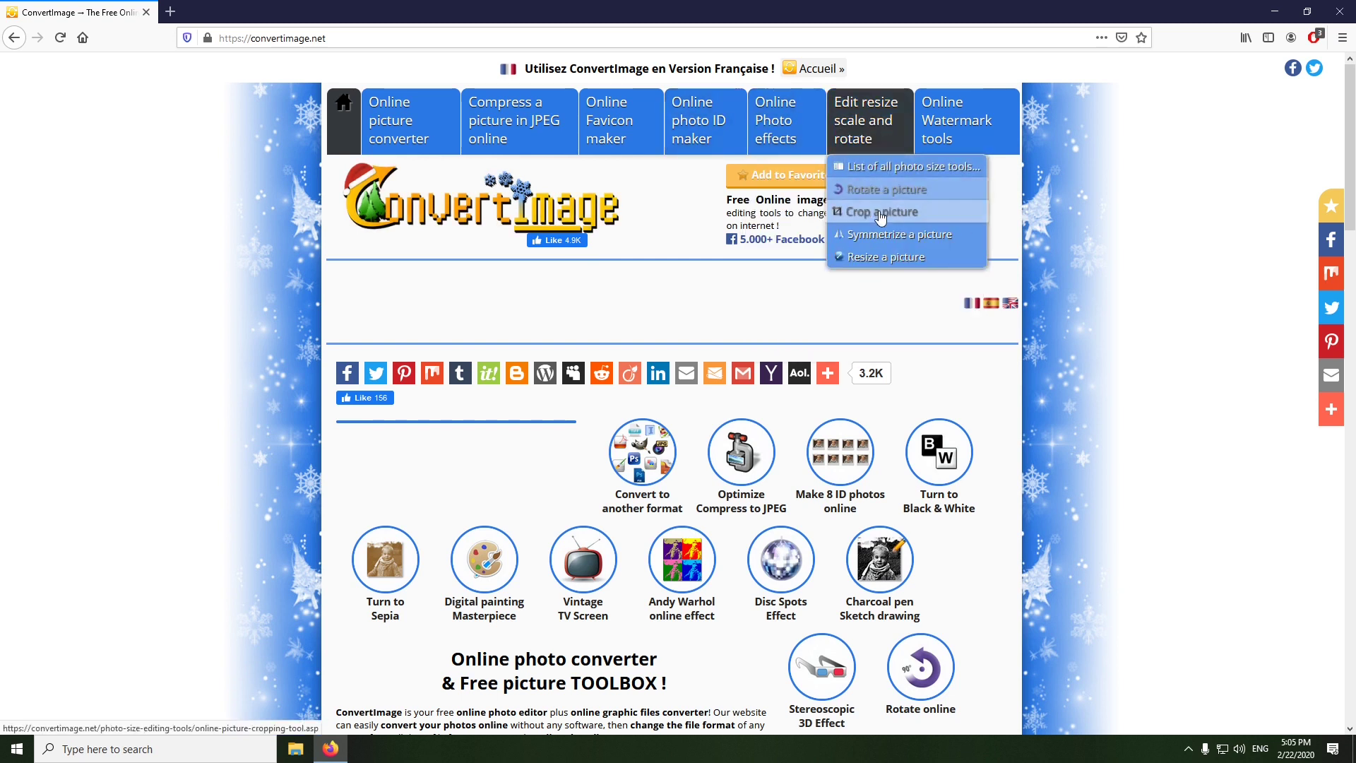
mouse_move(864, 120)
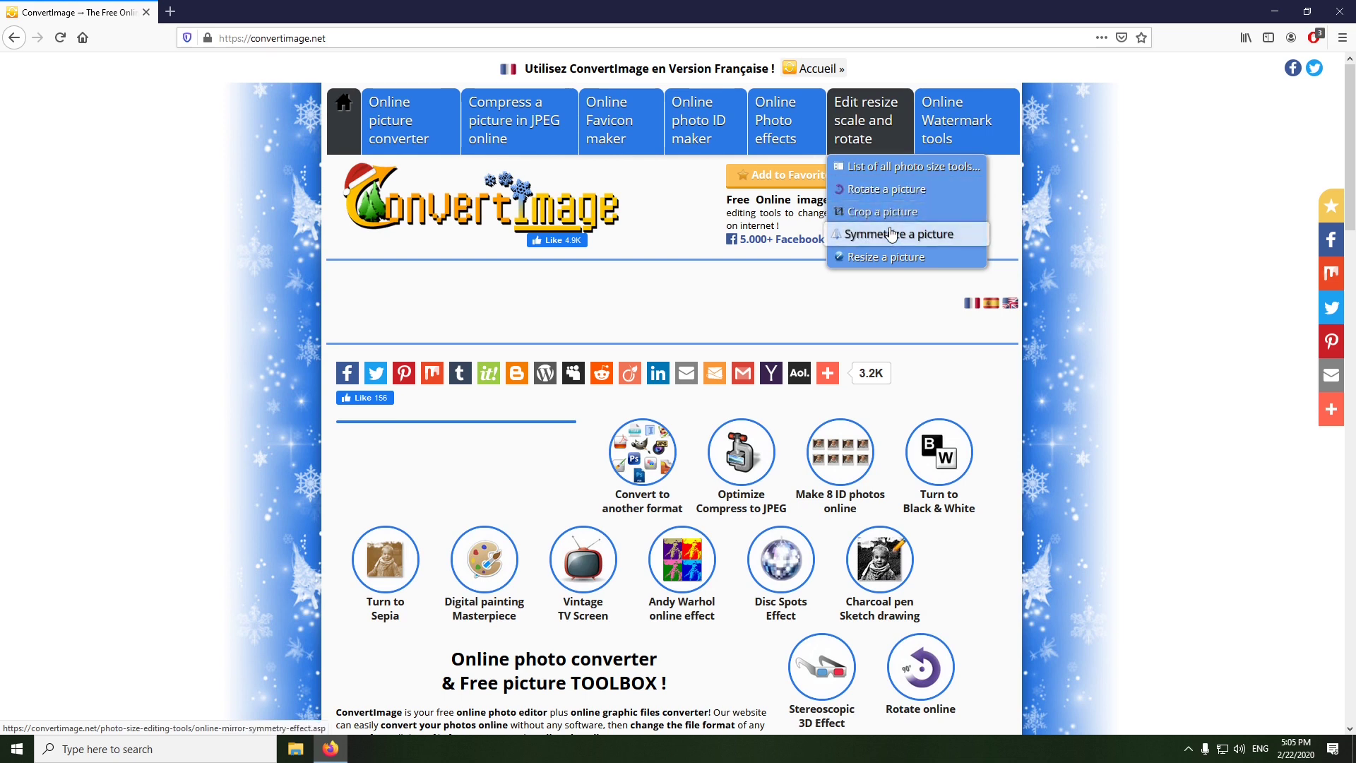
Step: Start ConvertImage's 'Resize a picture' tool with PNG as the output format
click(875, 261)
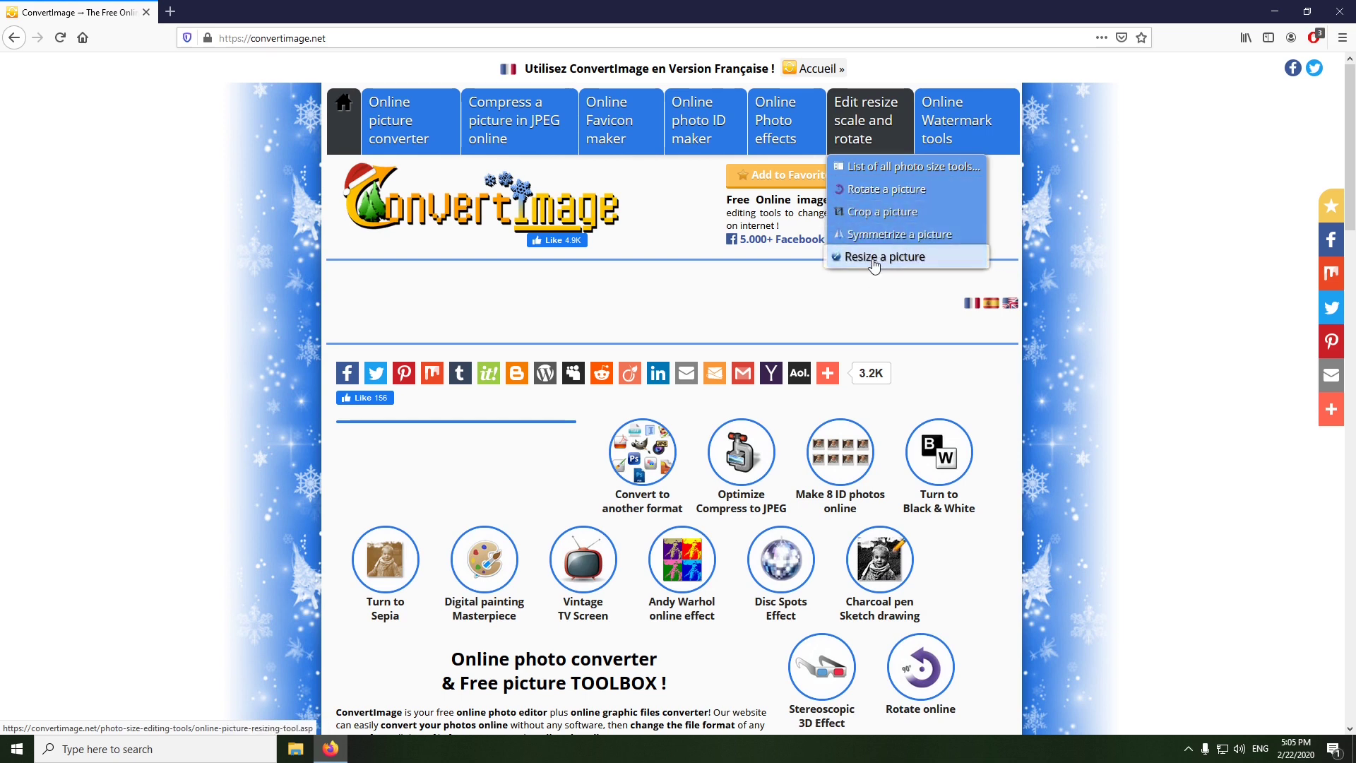
scroll(451, 338, down, 5)
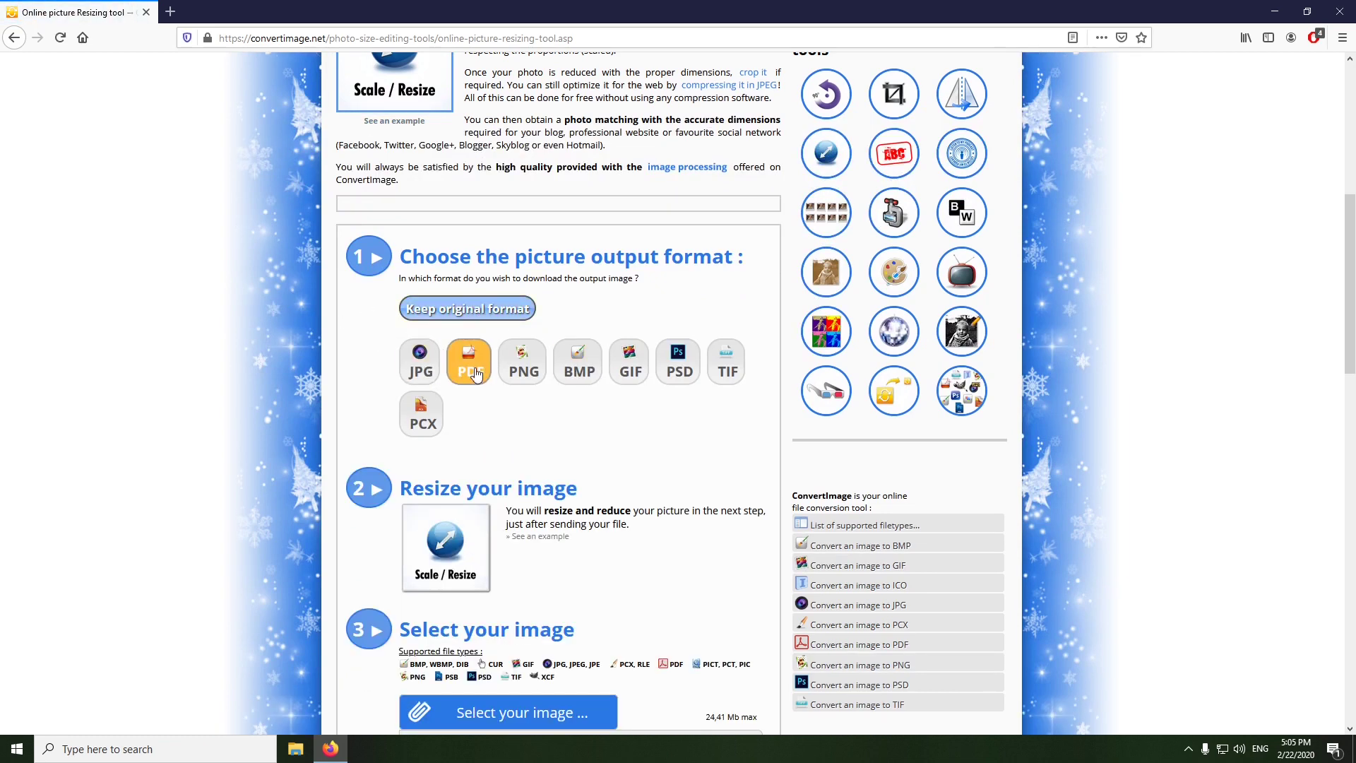
click(529, 382)
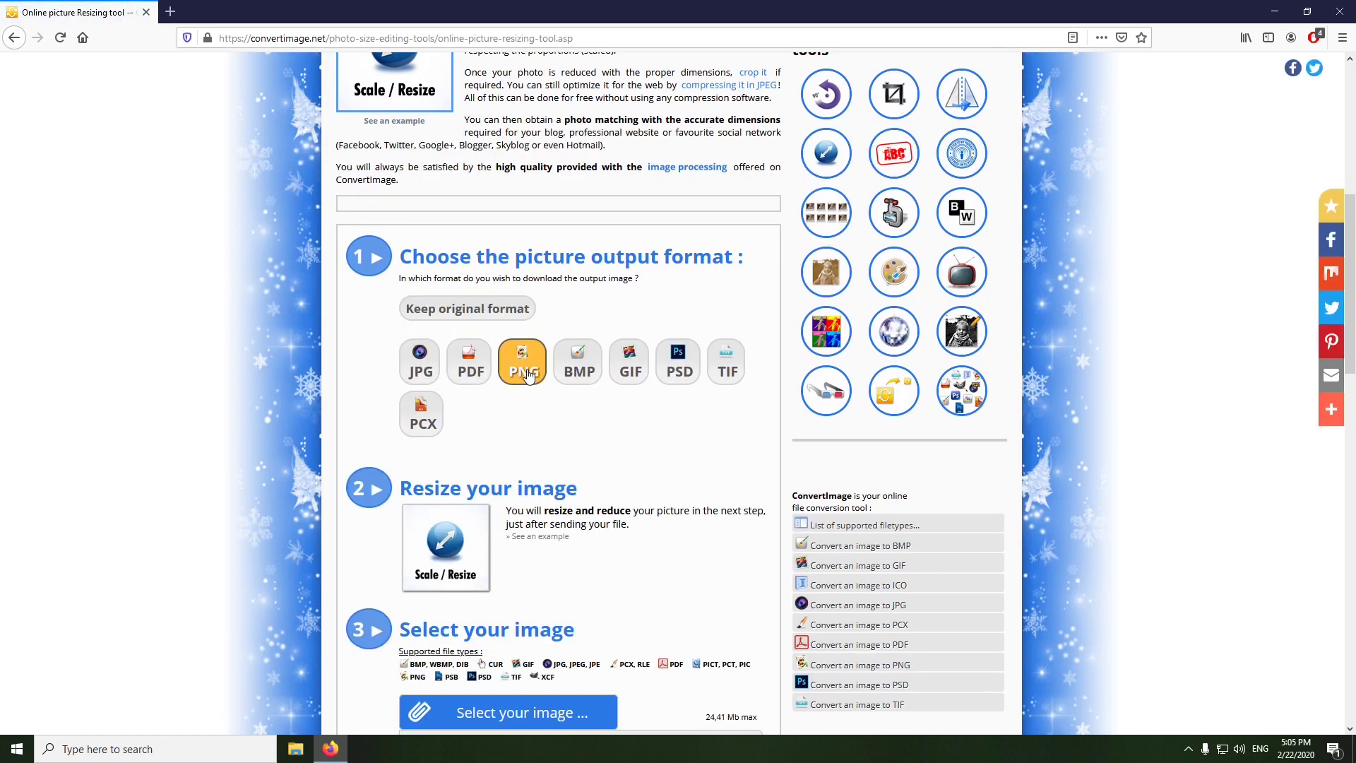
Step: Upload football.jpg and accept the terms of use
scroll(535, 437, down, 1)
scroll(535, 438, down, 4)
click(485, 426)
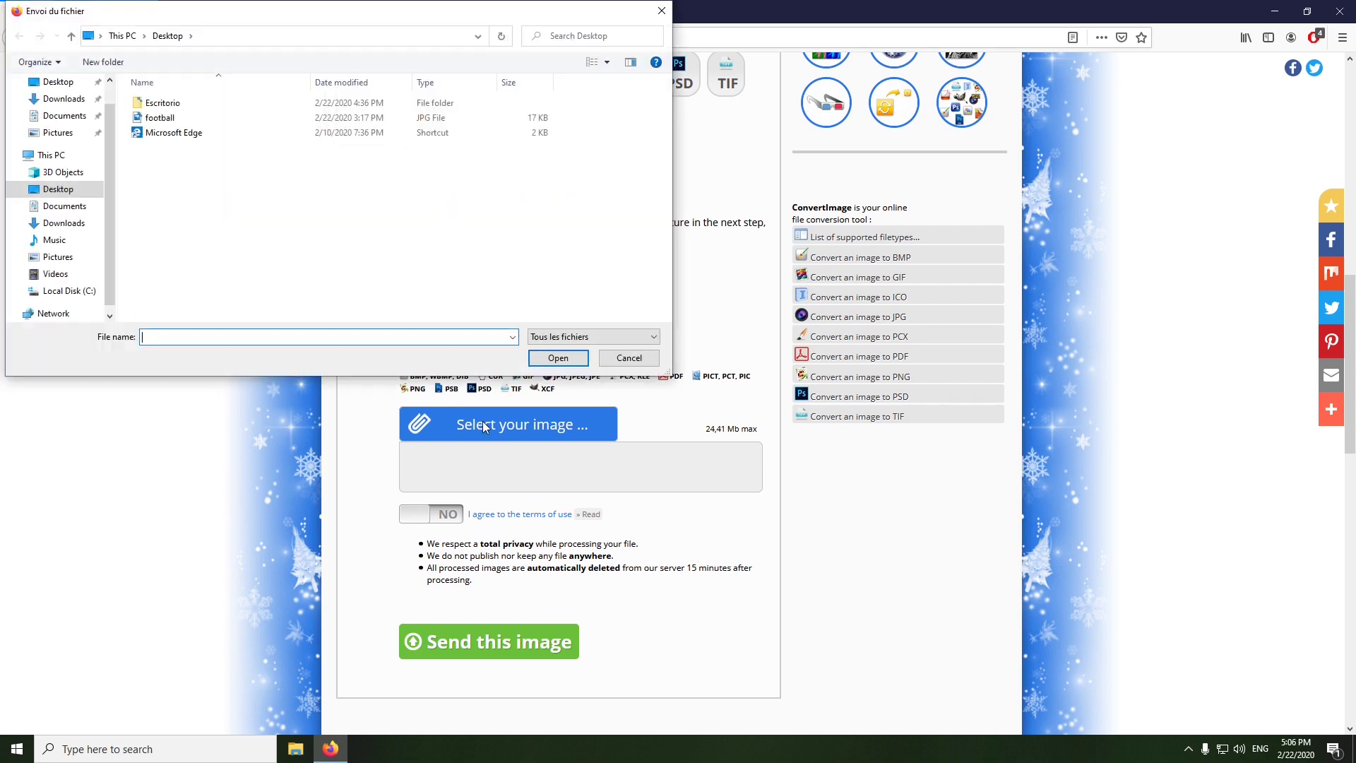
click(171, 113)
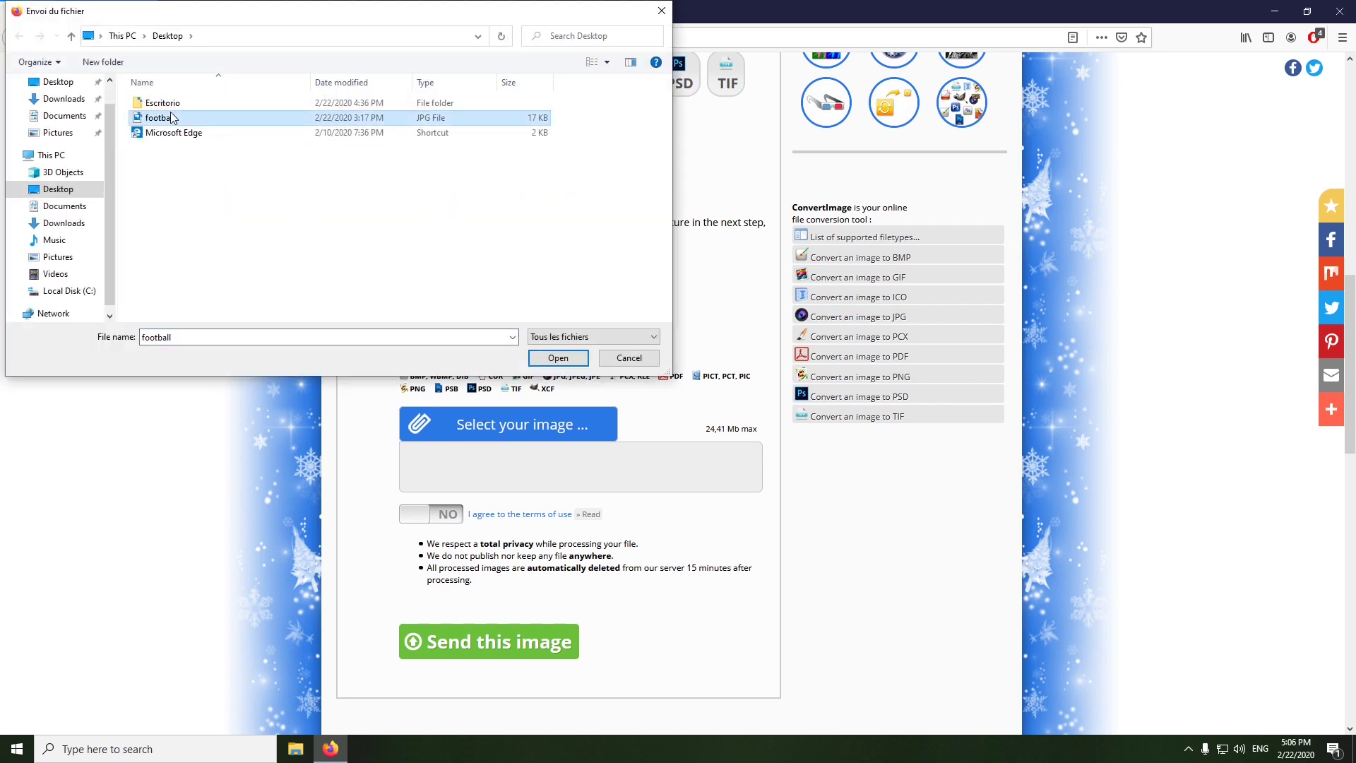
double_click(171, 113)
click(450, 517)
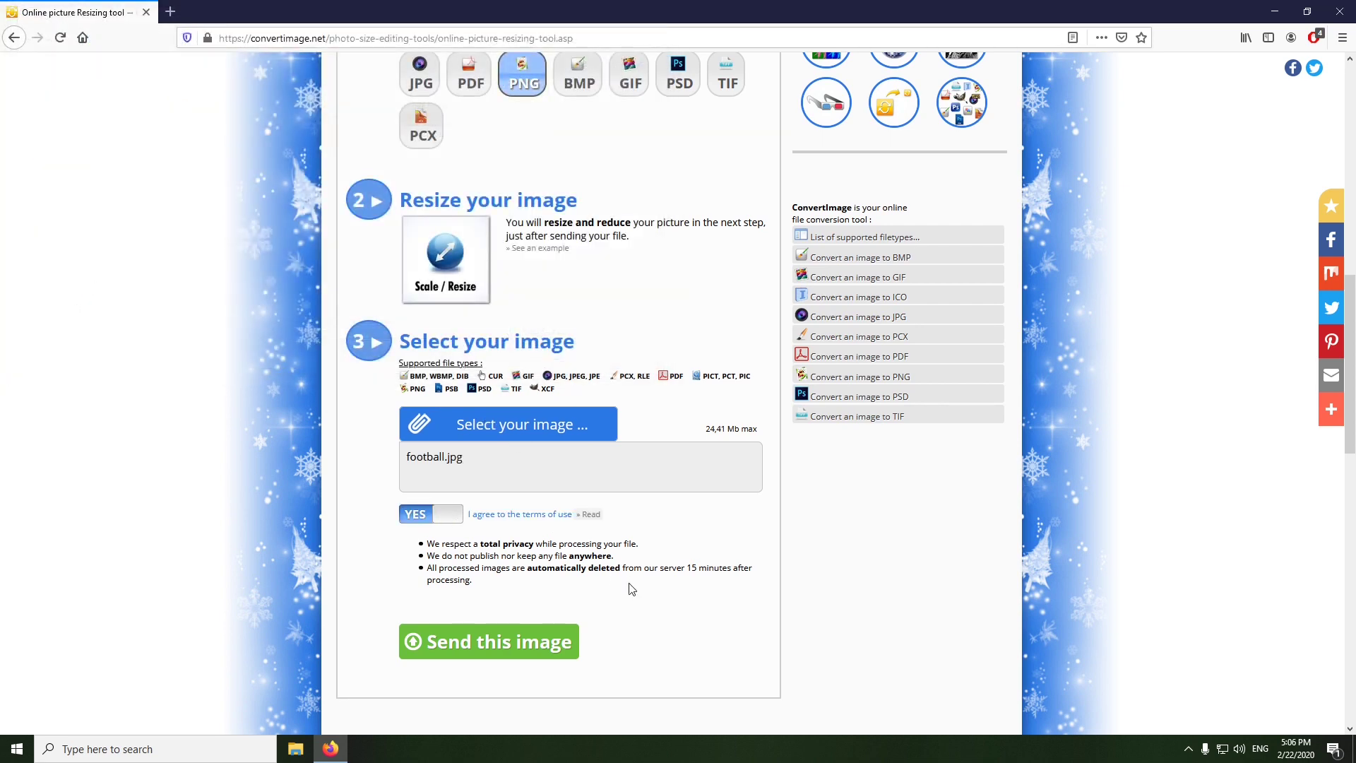
Step: Send the image and scale it to 55% (352×352)
click(499, 643)
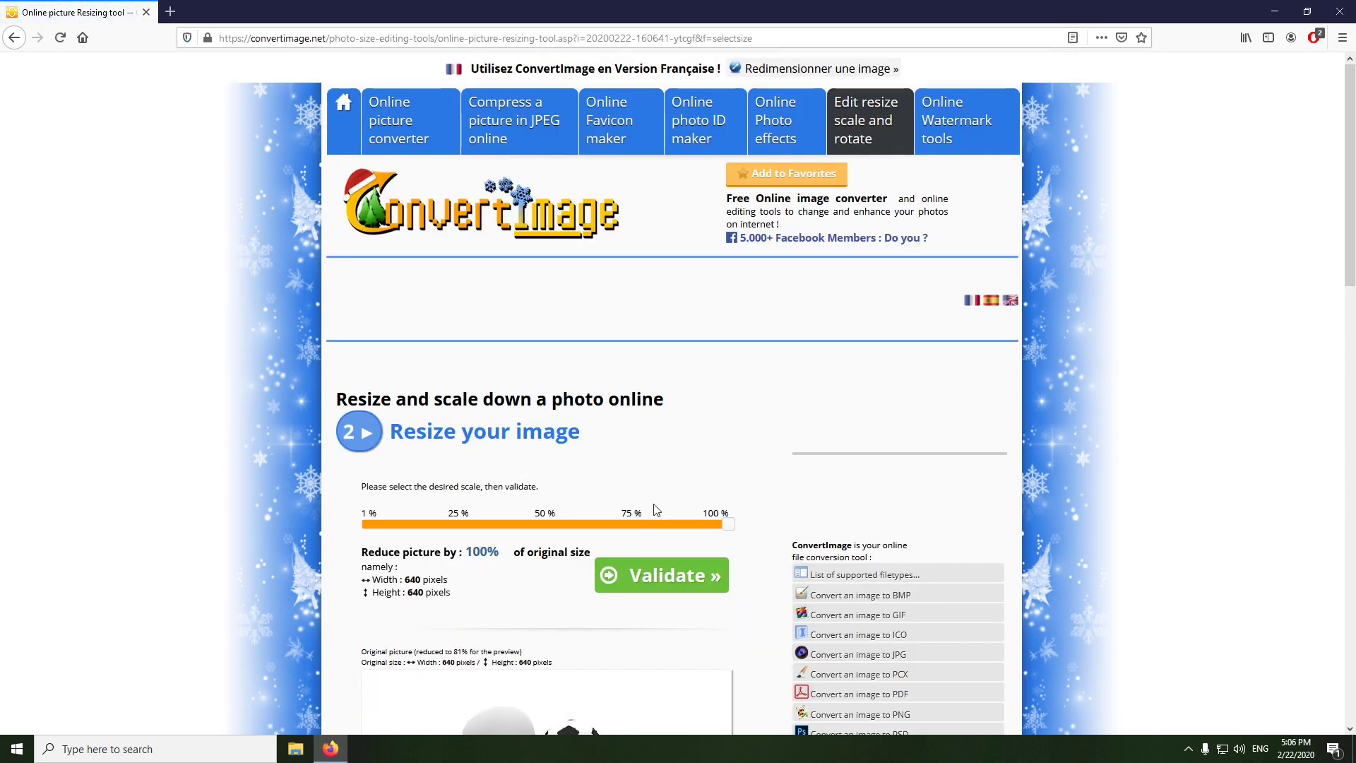
scroll(636, 508, down, 3)
scroll(674, 470, down, 5)
scroll(671, 466, up, 1)
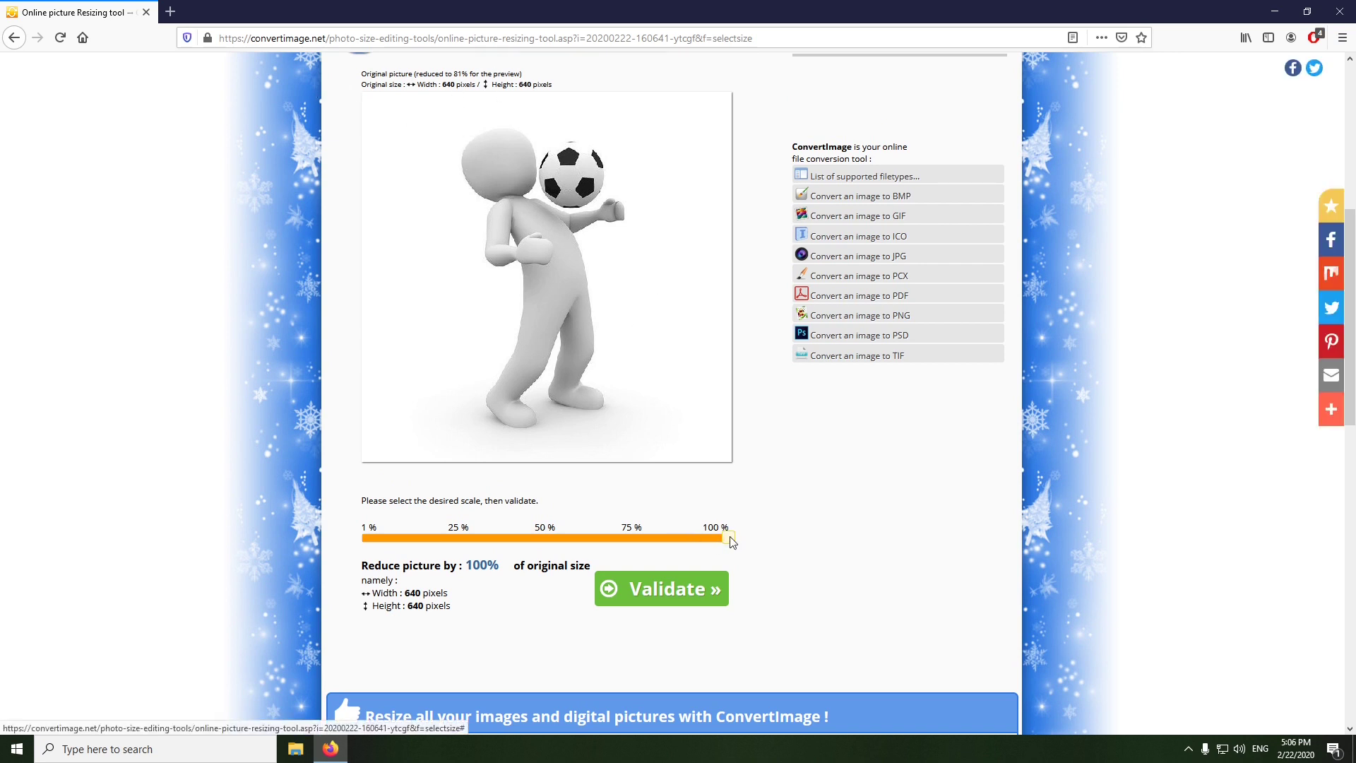
drag(728, 543, 568, 541)
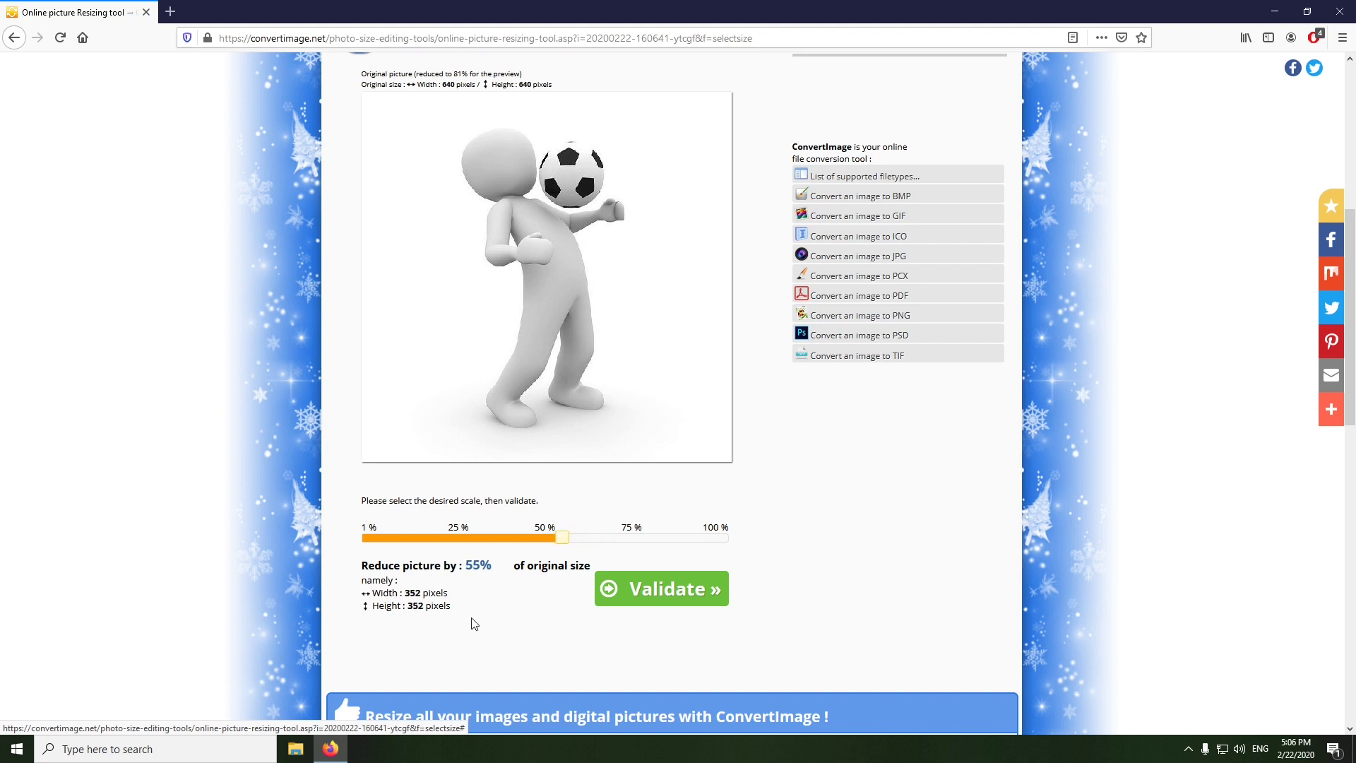
click(674, 600)
click(684, 251)
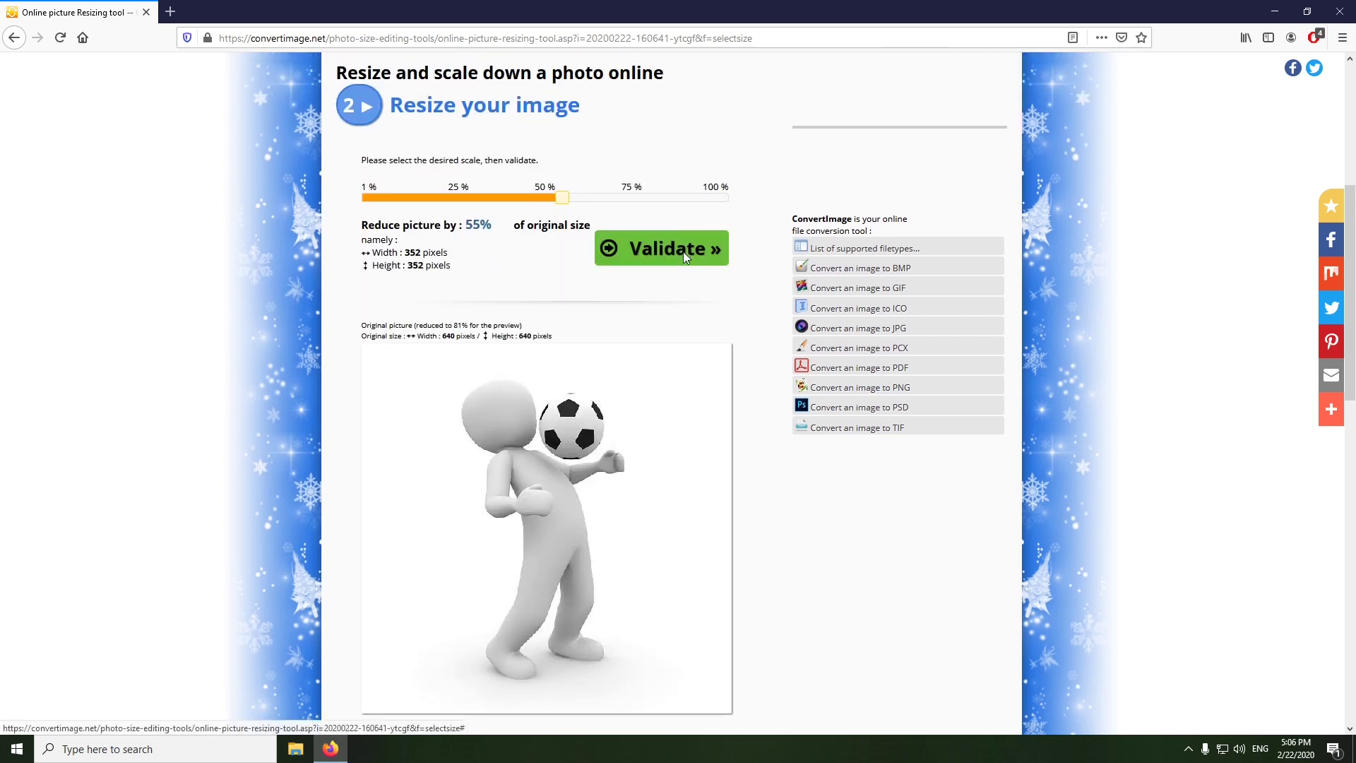
Step: Download the resized PNG and show it in the Downloads folder
click(596, 680)
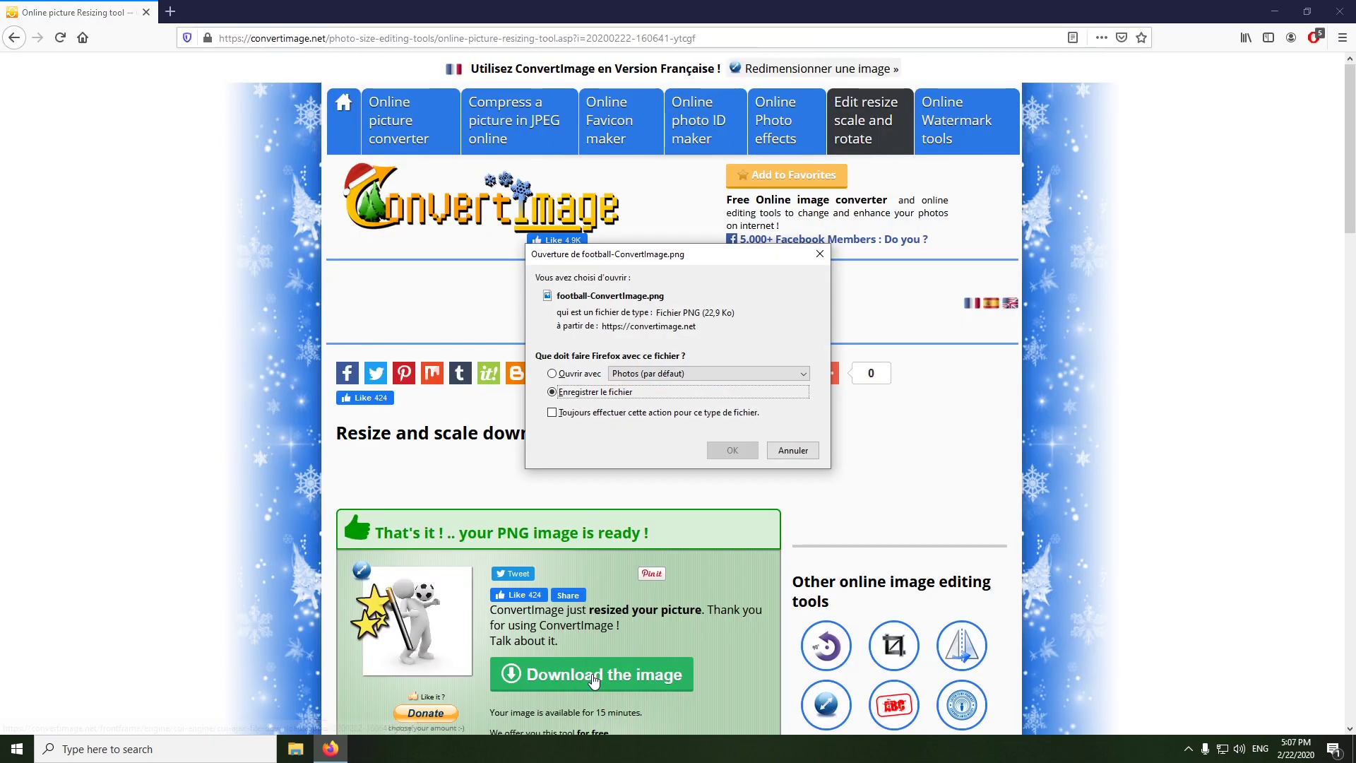
click(726, 448)
click(1223, 38)
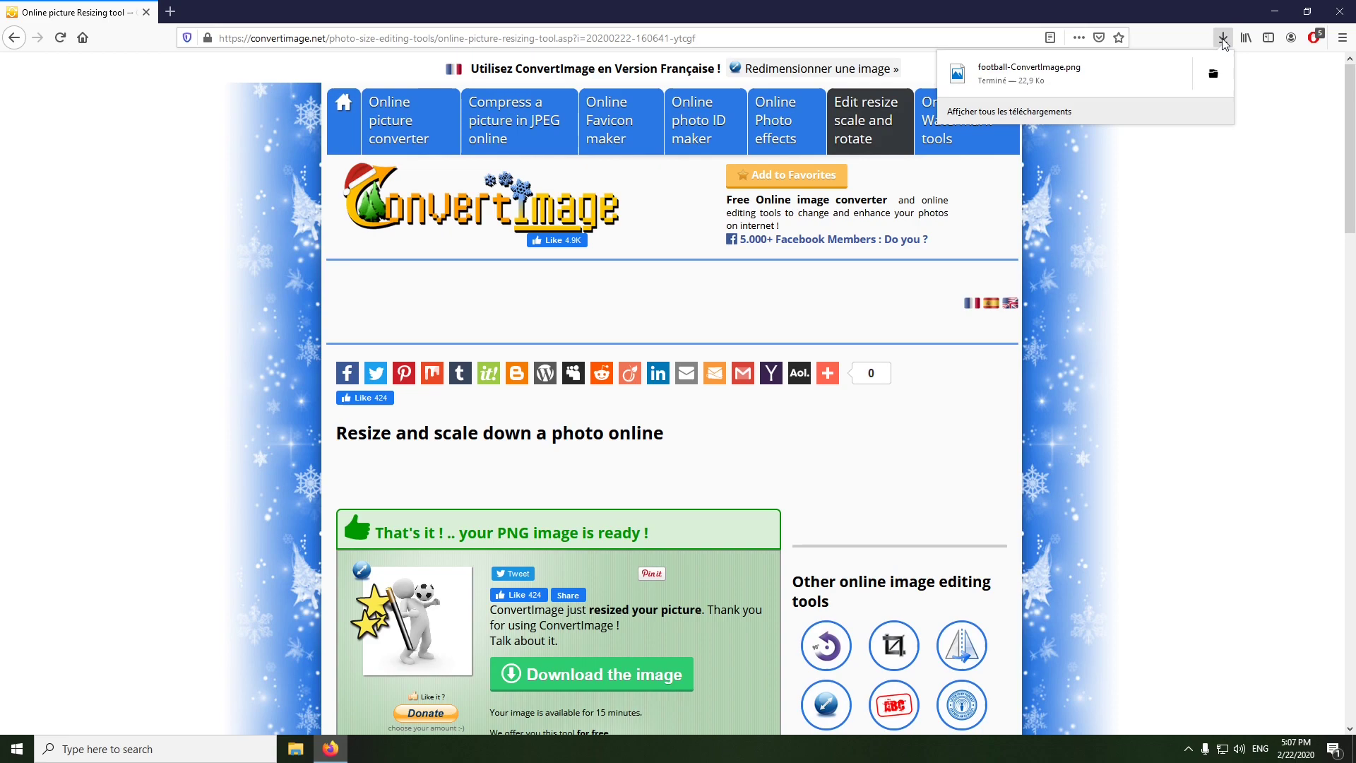
click(1219, 69)
Step: Preview football-ConvertImage.png, confirm 352×352 in Properties Details, then return to Firefox
double_click(313, 182)
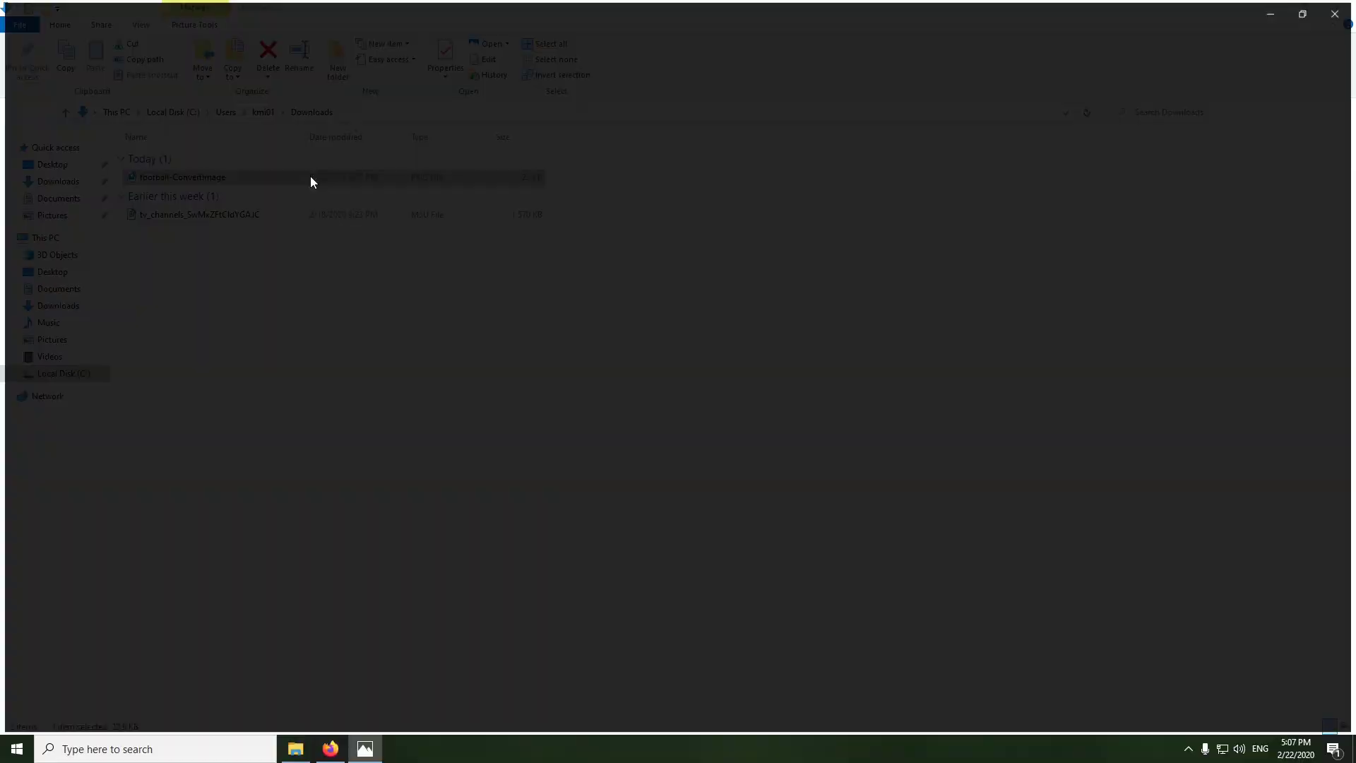
click(1338, 8)
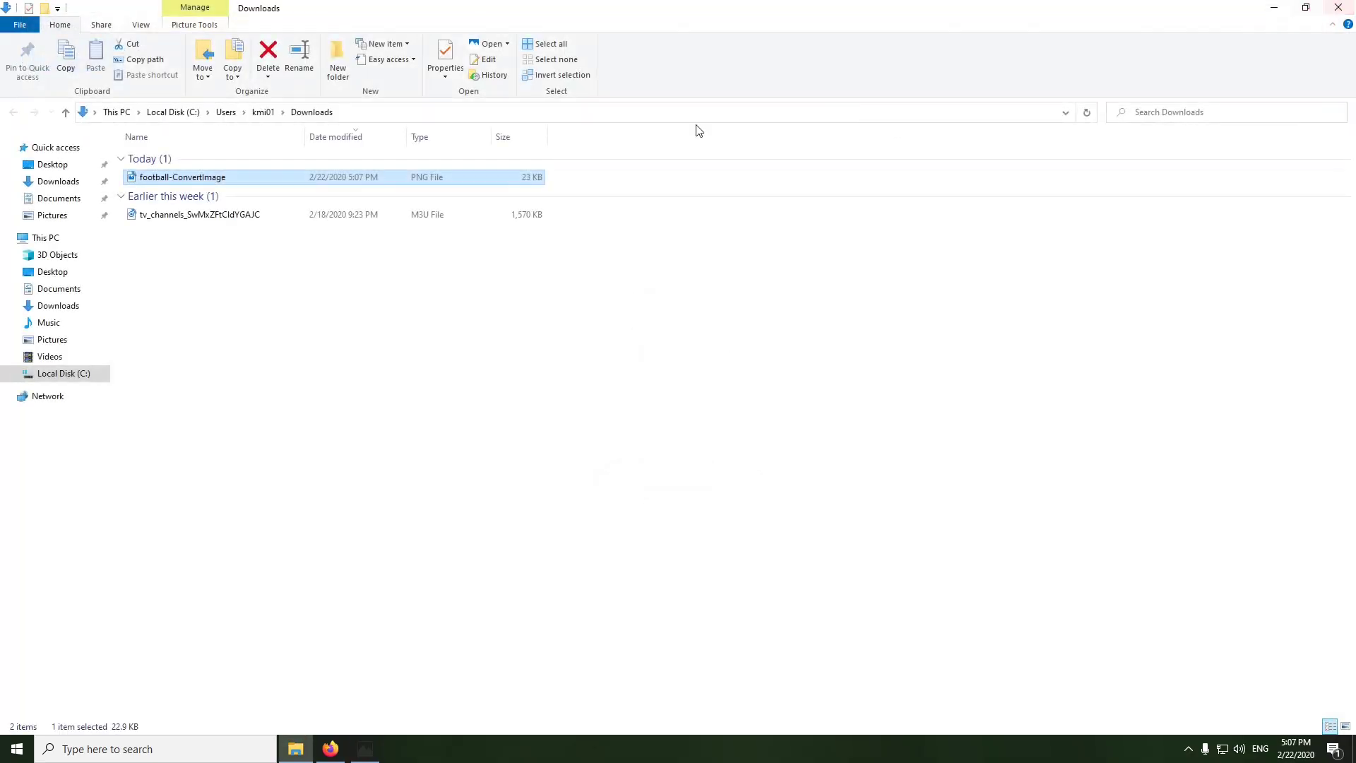
right_click(368, 182)
click(415, 612)
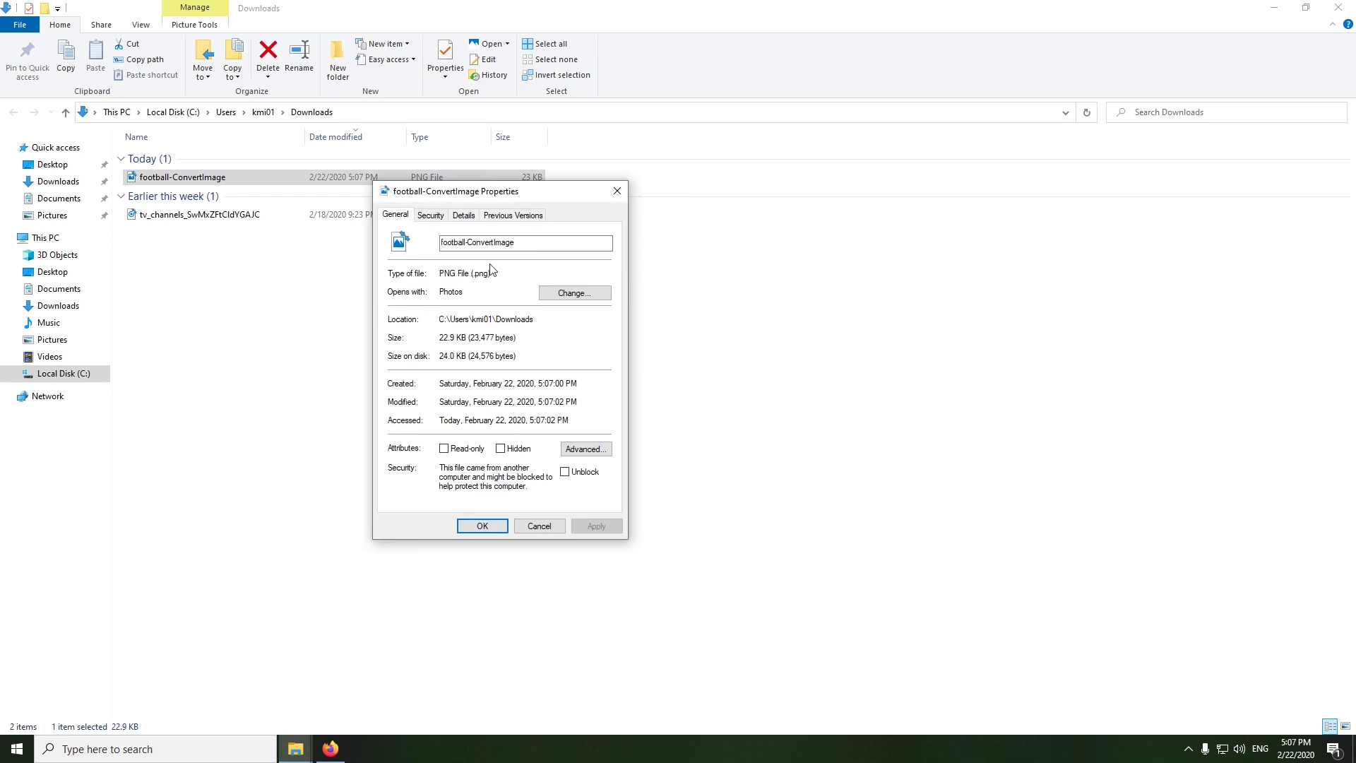
click(466, 215)
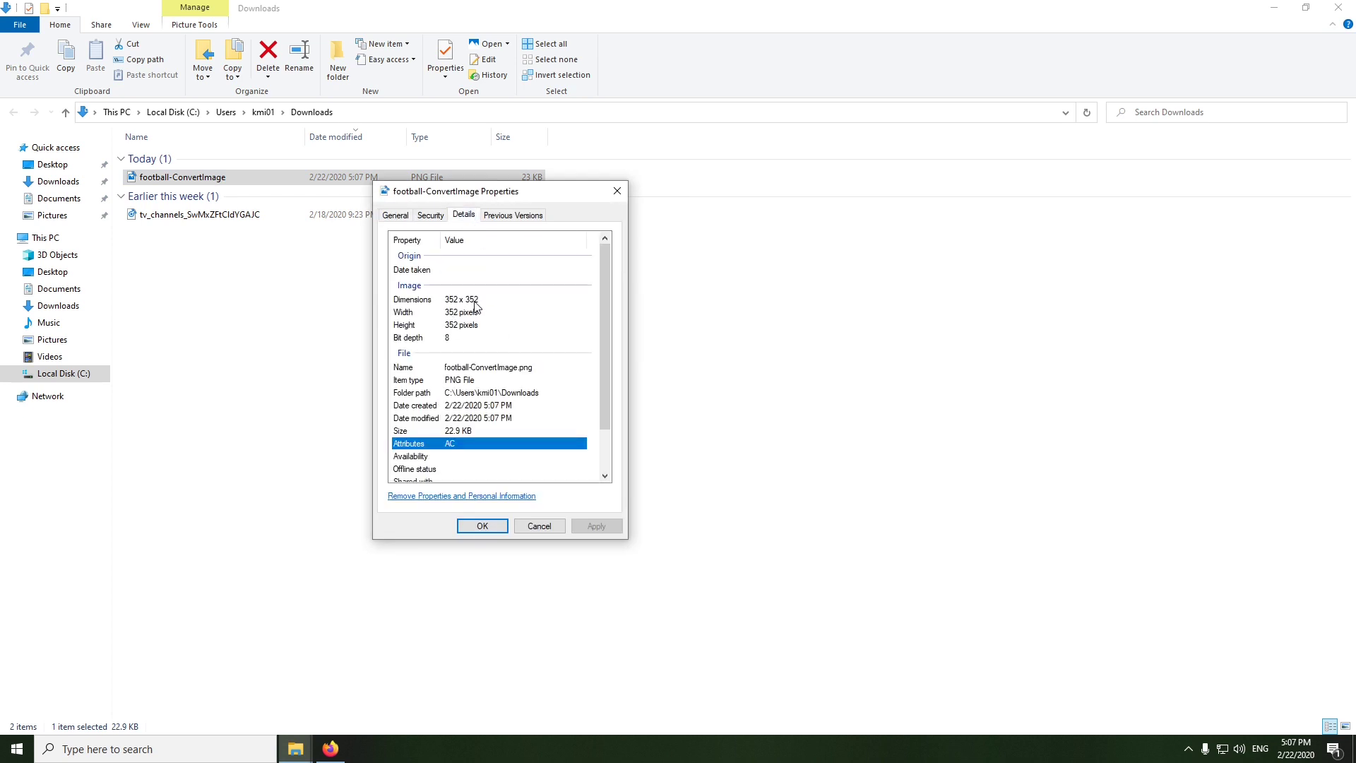
click(616, 191)
click(1273, 7)
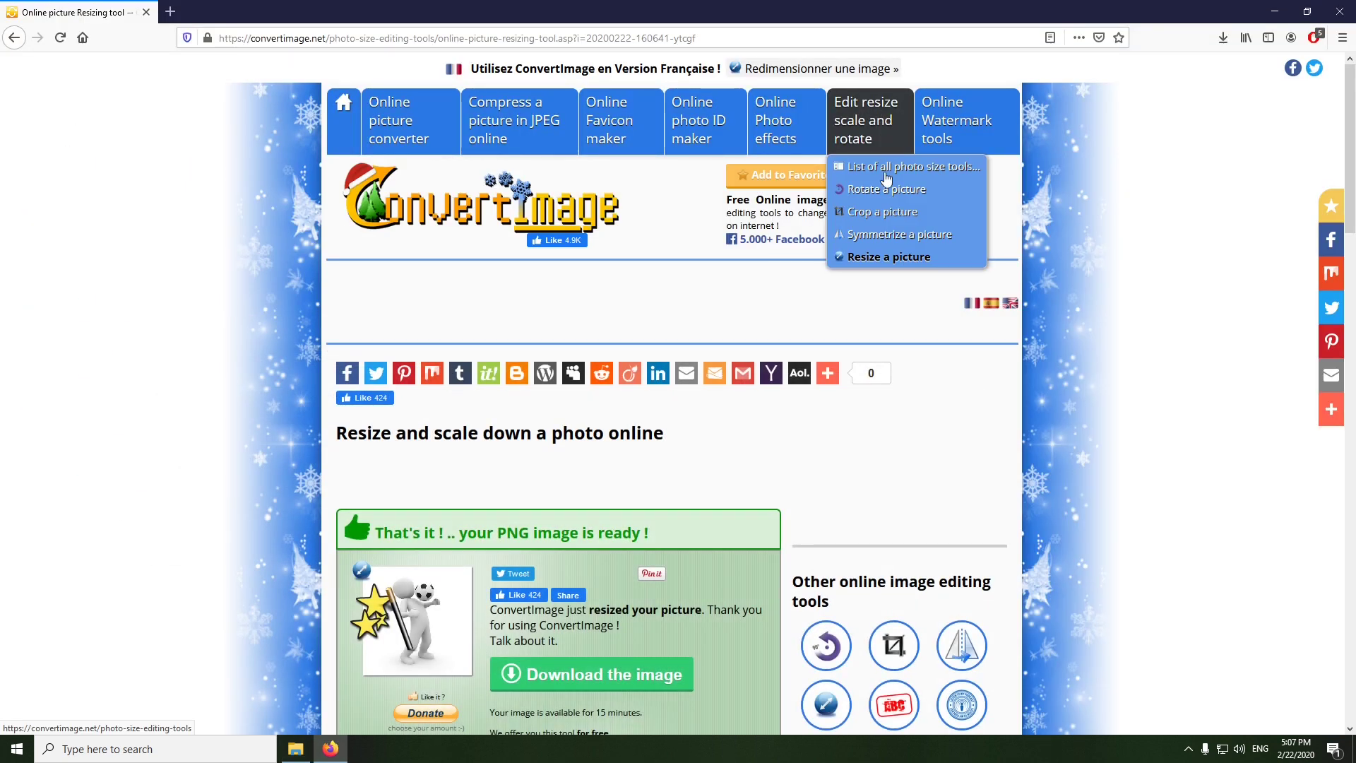
Step: Start the 'Crop a picture' tool with PNG as the output format
click(884, 219)
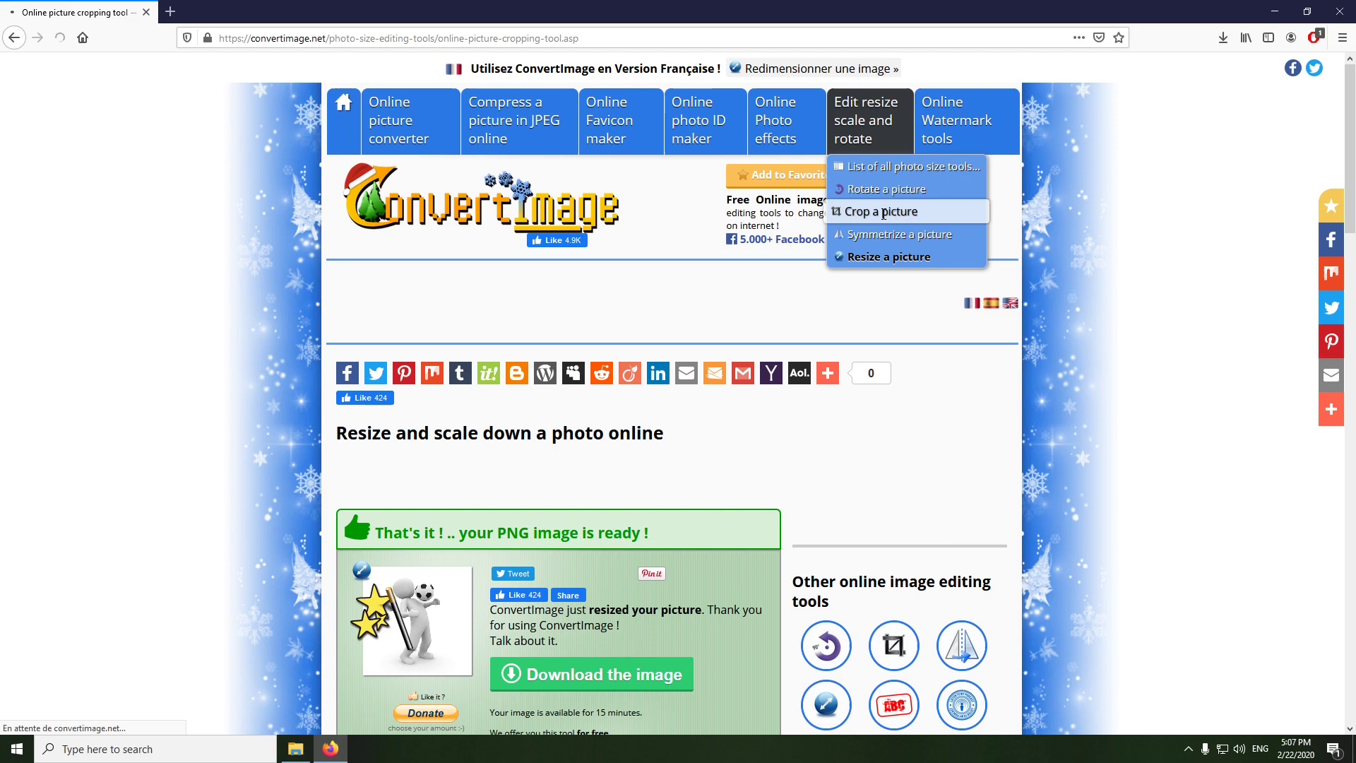
scroll(526, 424, down, 1)
click(526, 422)
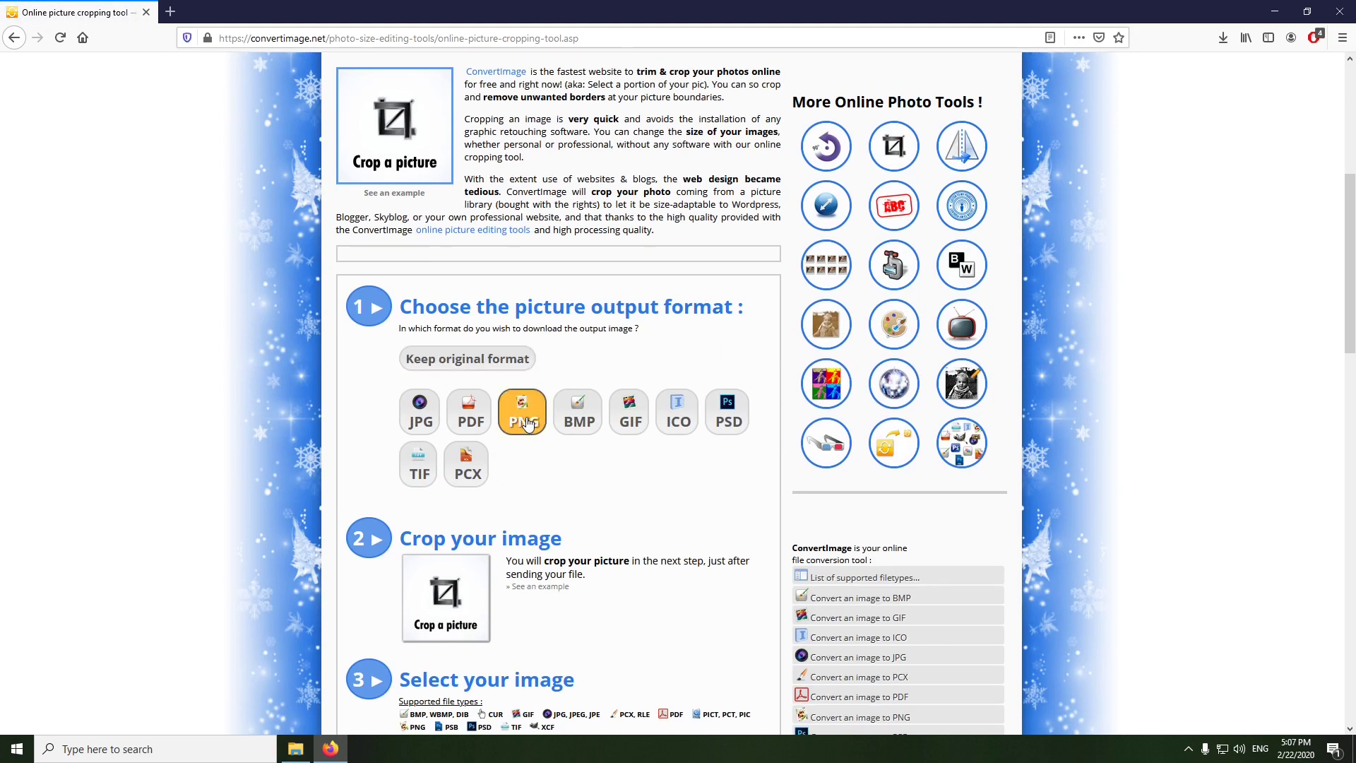
Step: Load football-ConvertImage.png from Downloads and accept the terms of use
scroll(590, 476, down, 4)
click(506, 478)
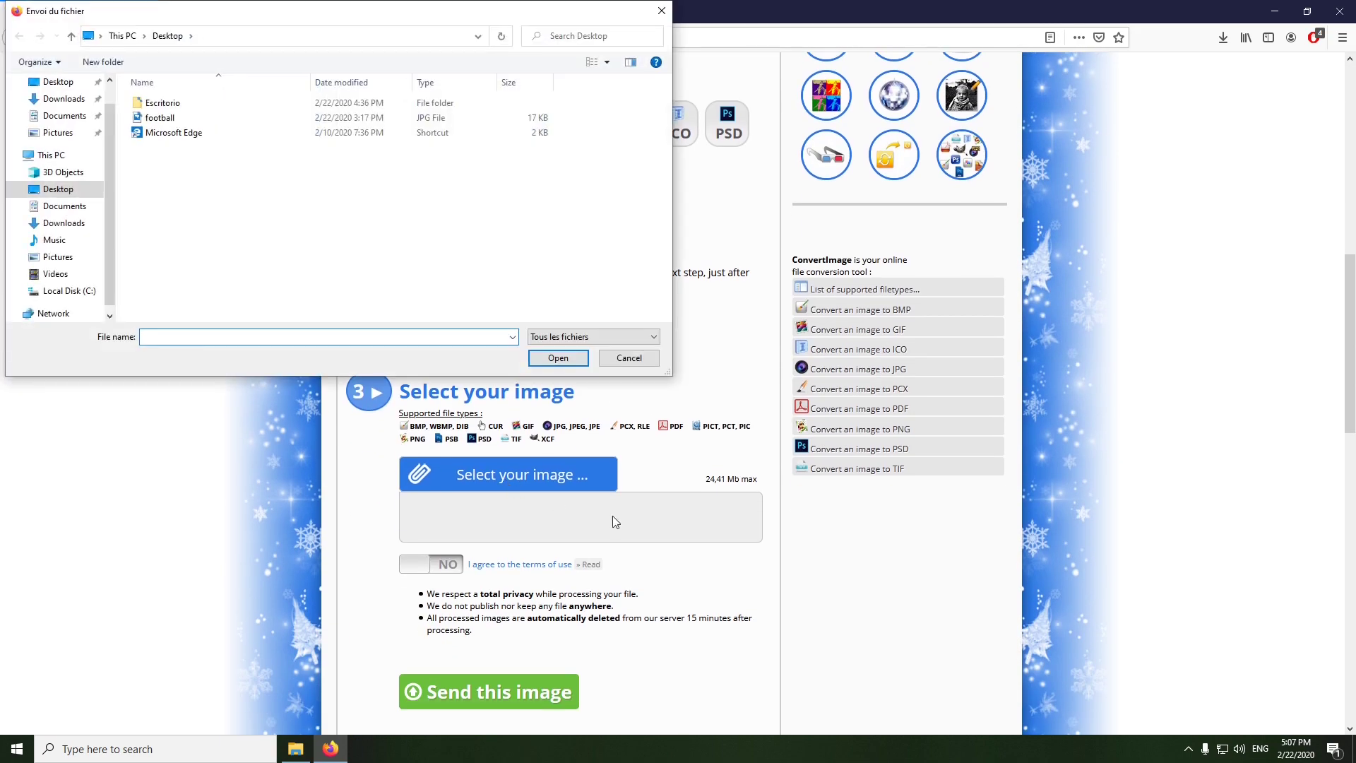
click(63, 100)
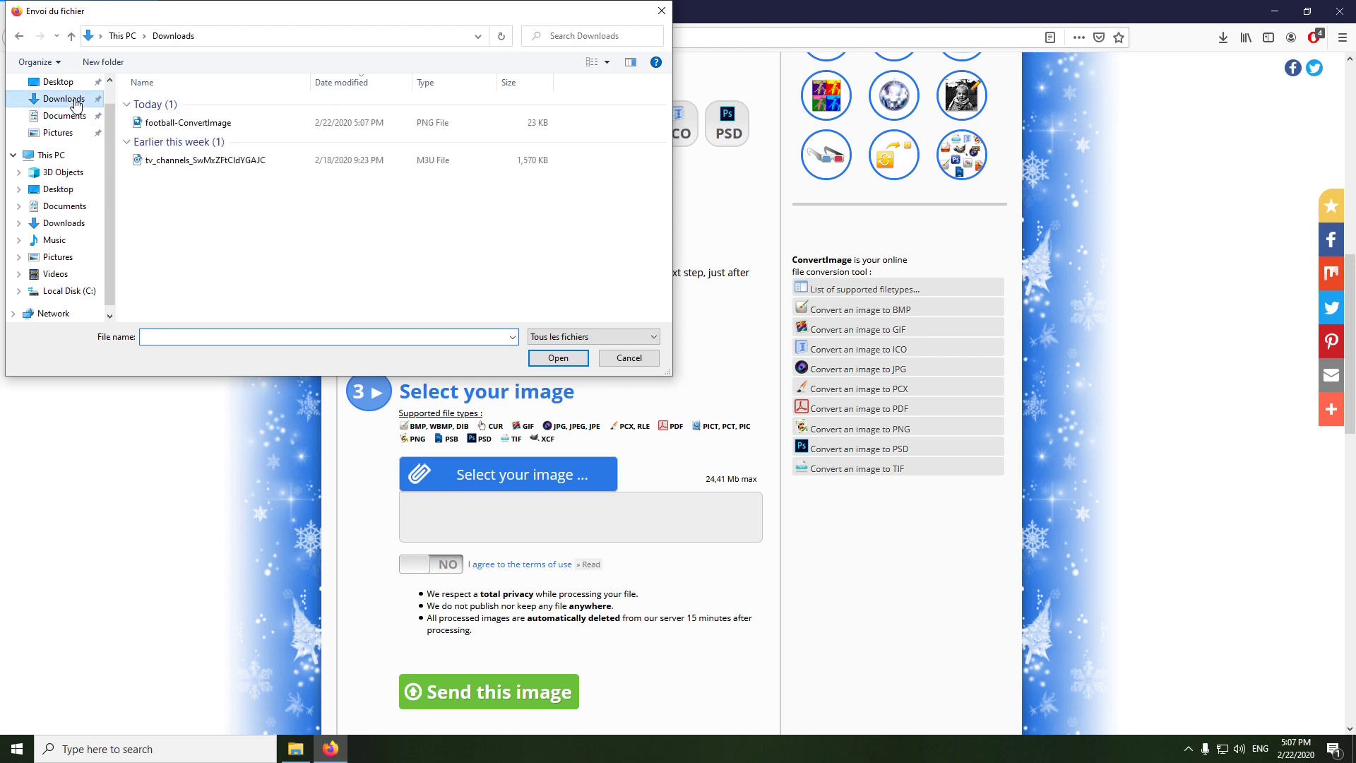
click(202, 126)
click(571, 359)
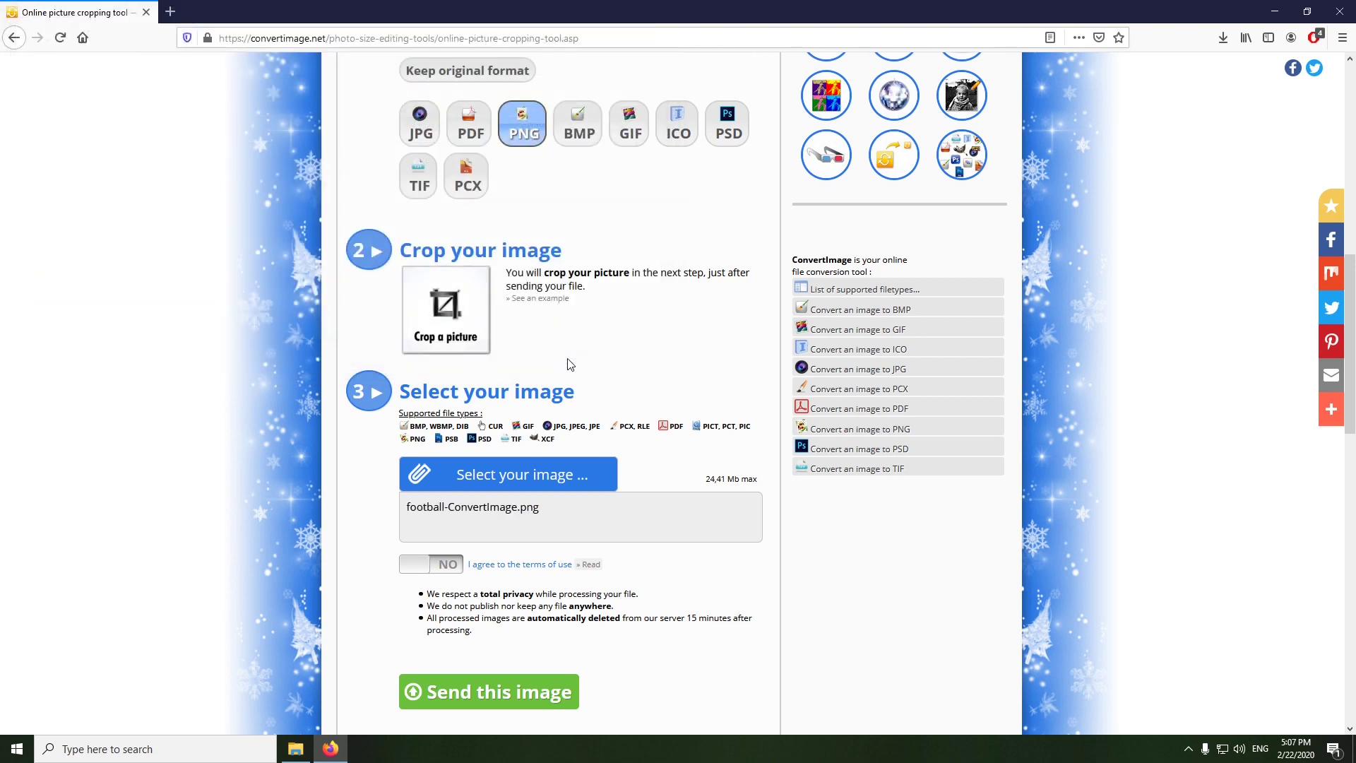
click(439, 566)
scroll(564, 494, down, 4)
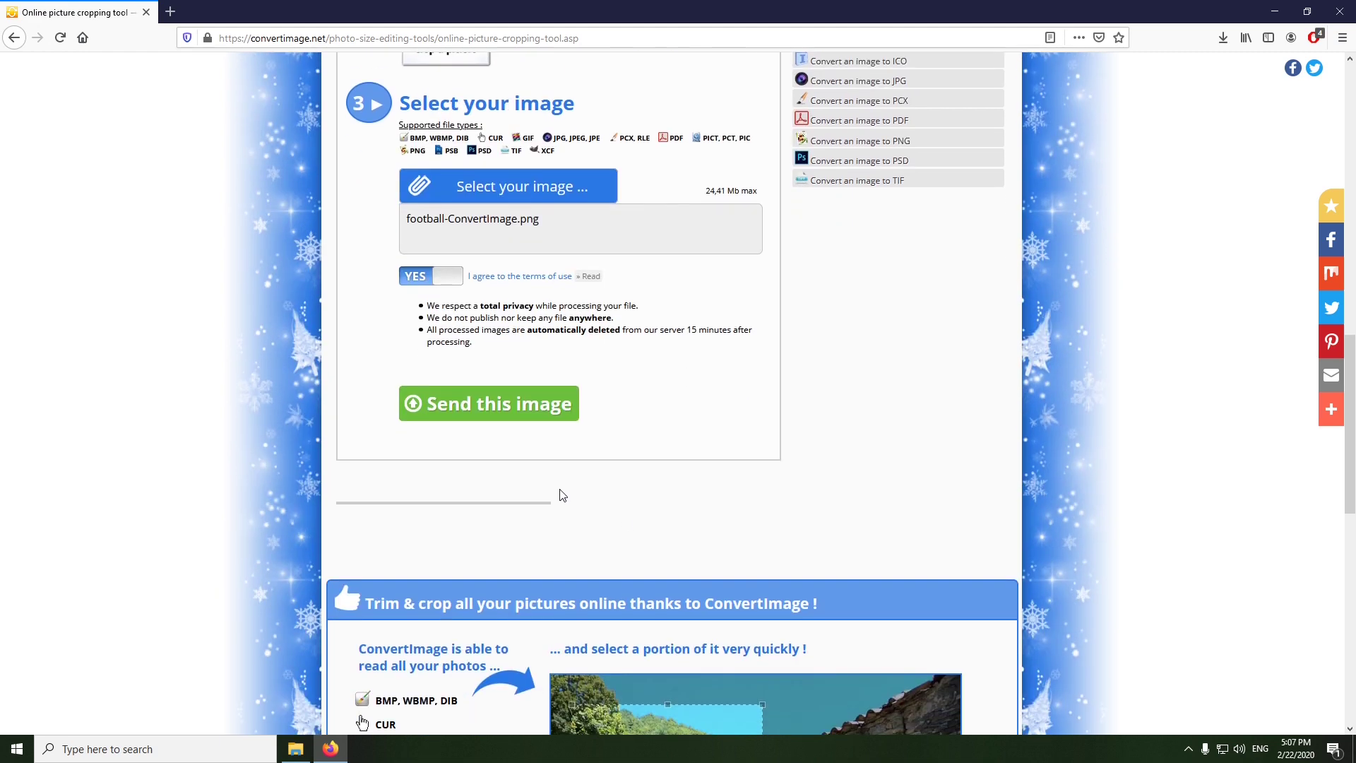
Step: Send the image and crop a 260×310 box around the football figure
click(495, 400)
scroll(657, 420, down, 3)
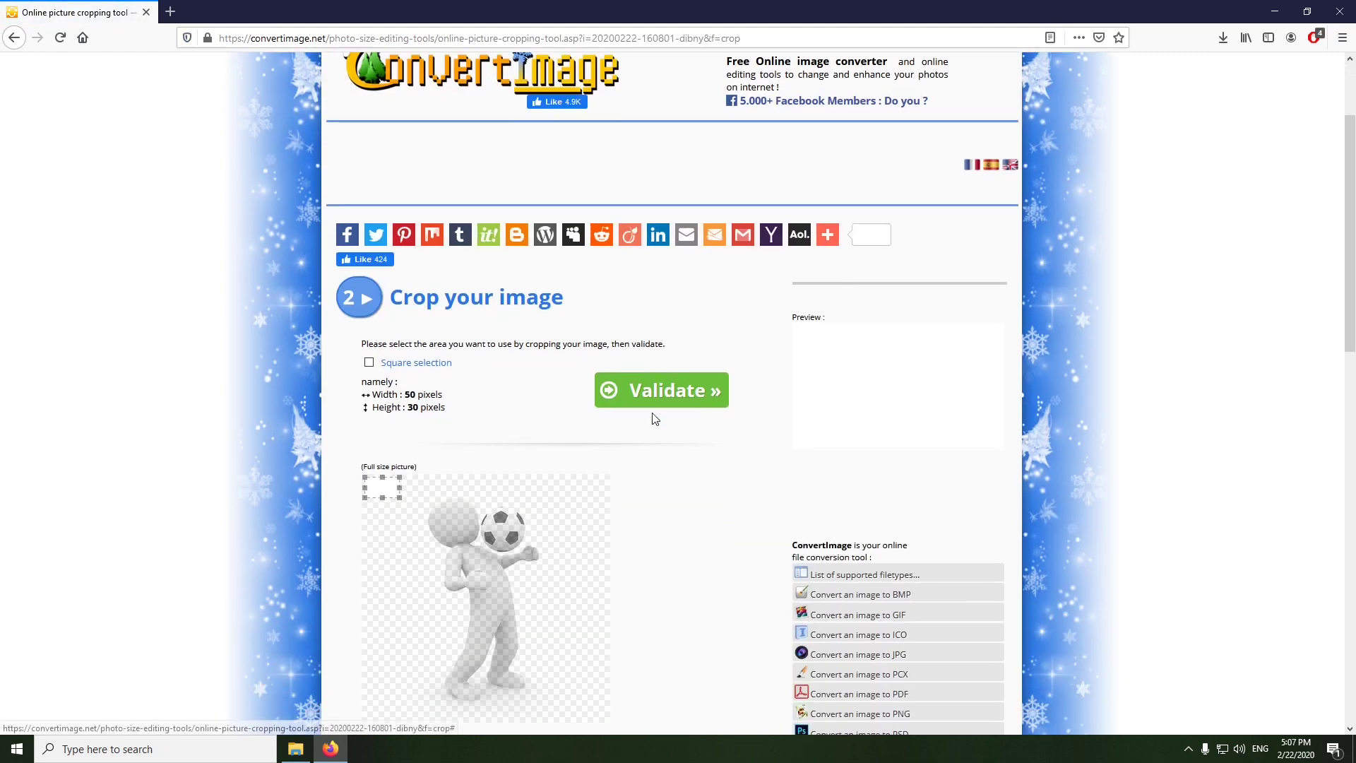
scroll(622, 389, down, 4)
scroll(436, 263, up, 4)
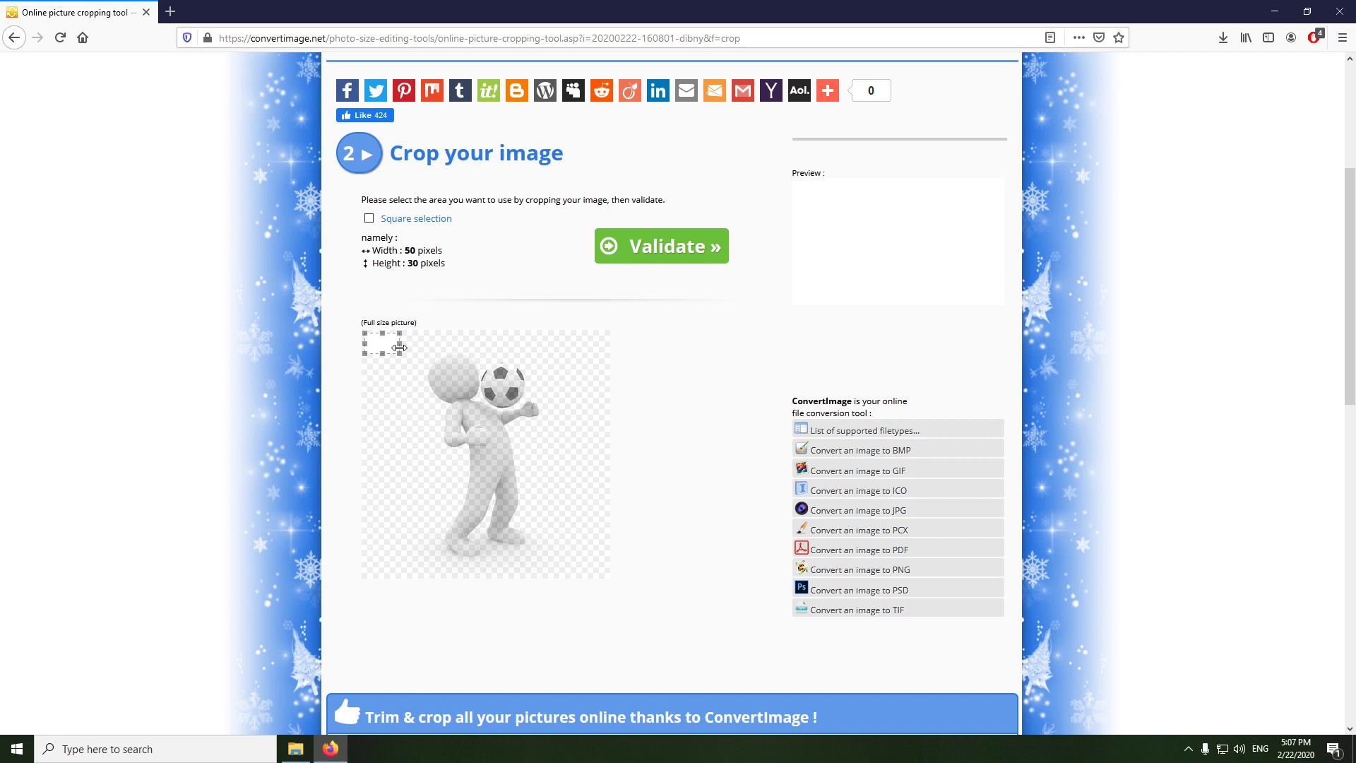
mouse_move(399, 347)
mouse_down()
mouse_move(446, 363)
mouse_move(563, 363)
mouse_move(480, 480)
mouse_move(479, 565)
mouse_up()
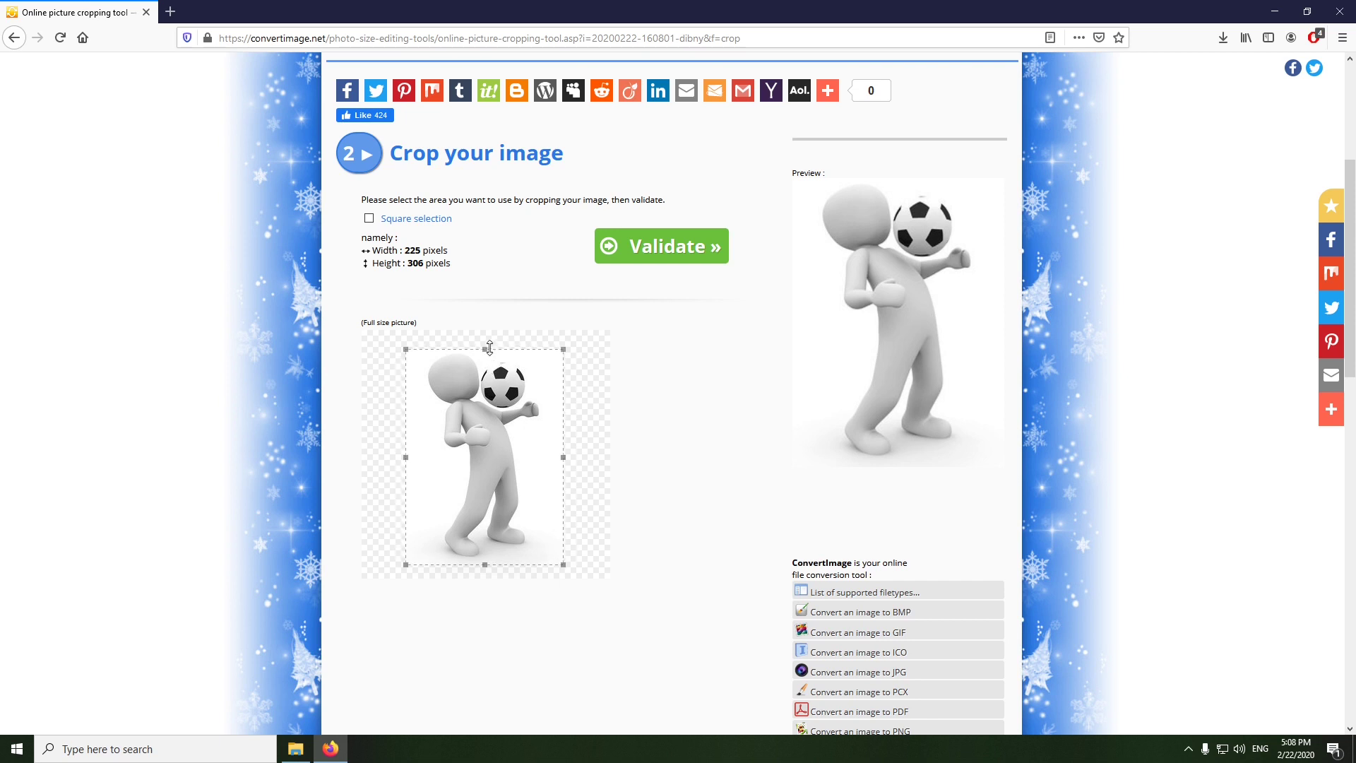
drag(490, 347, 489, 345)
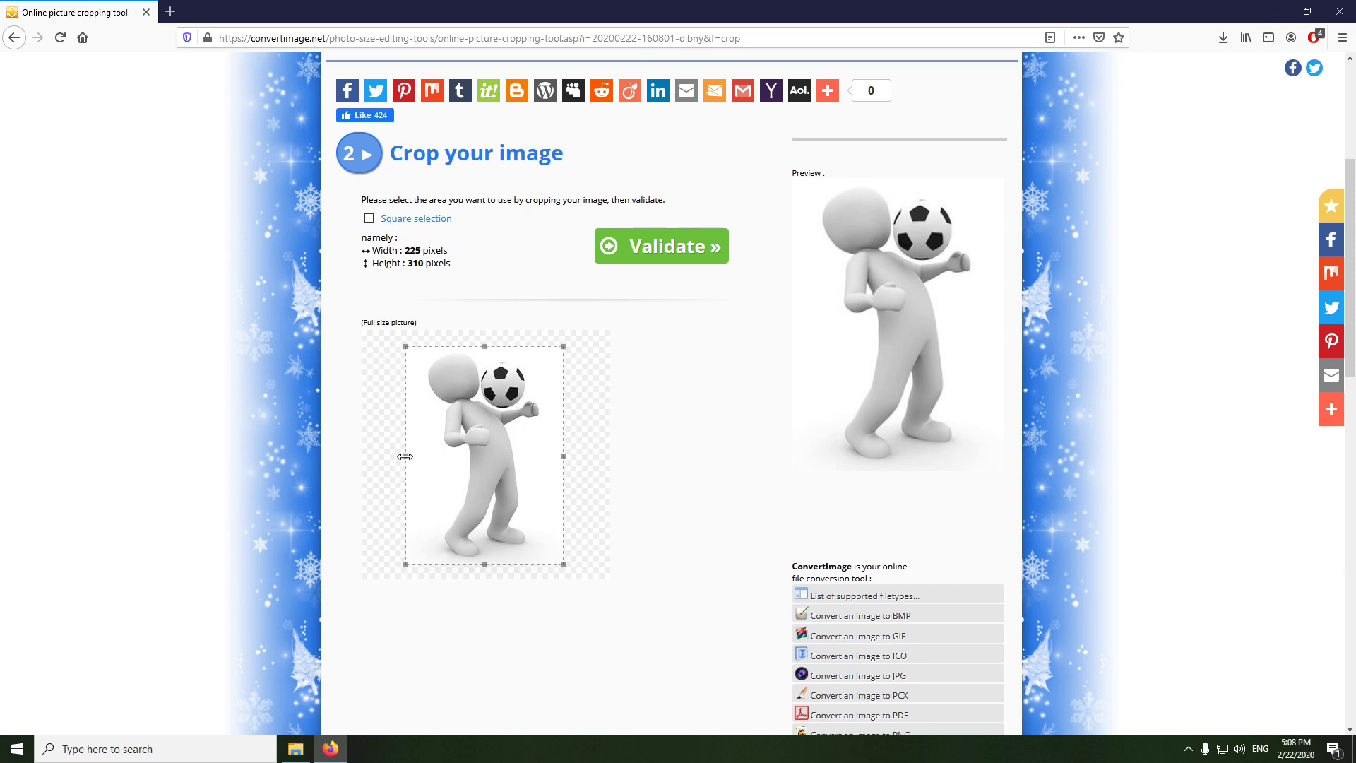
drag(405, 456, 380, 457)
mouse_move(473, 459)
mouse_down()
mouse_move(475, 448)
mouse_move(486, 457)
mouse_up()
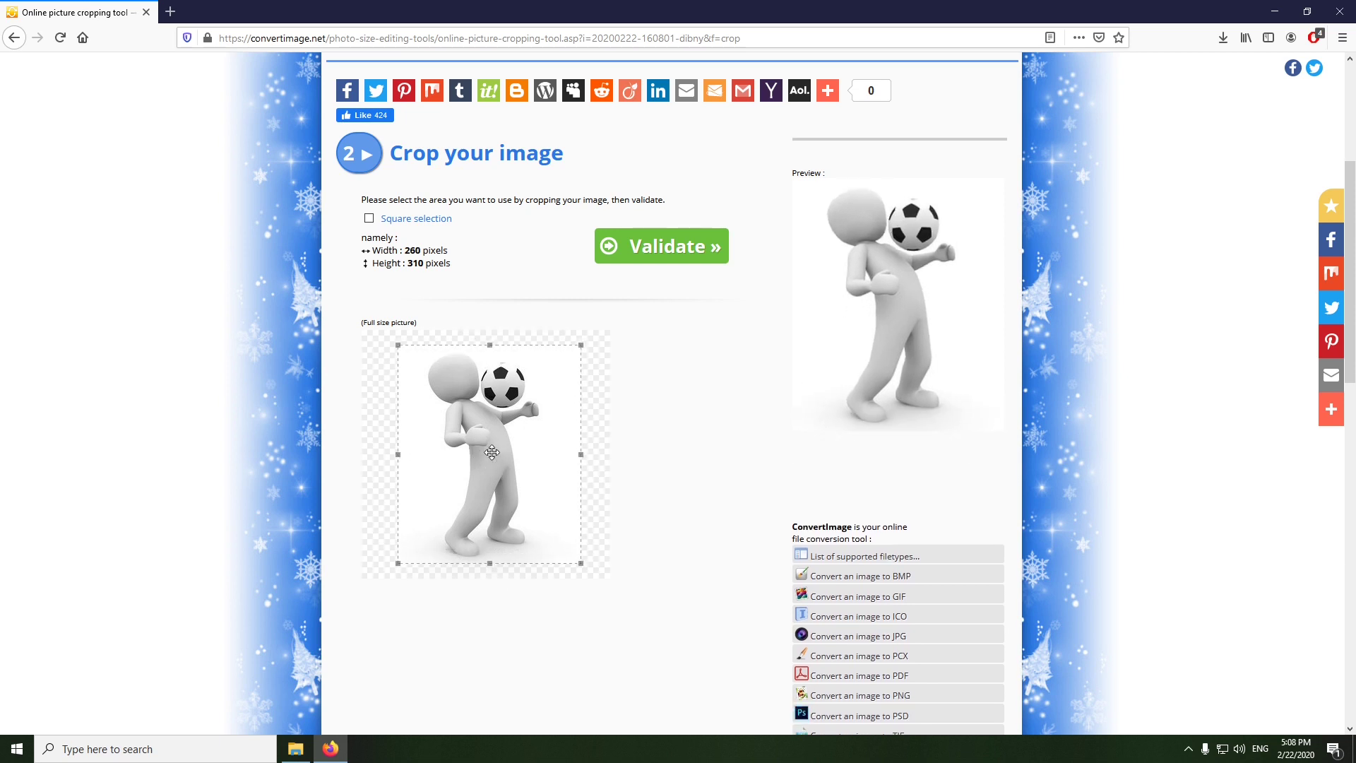
click(676, 256)
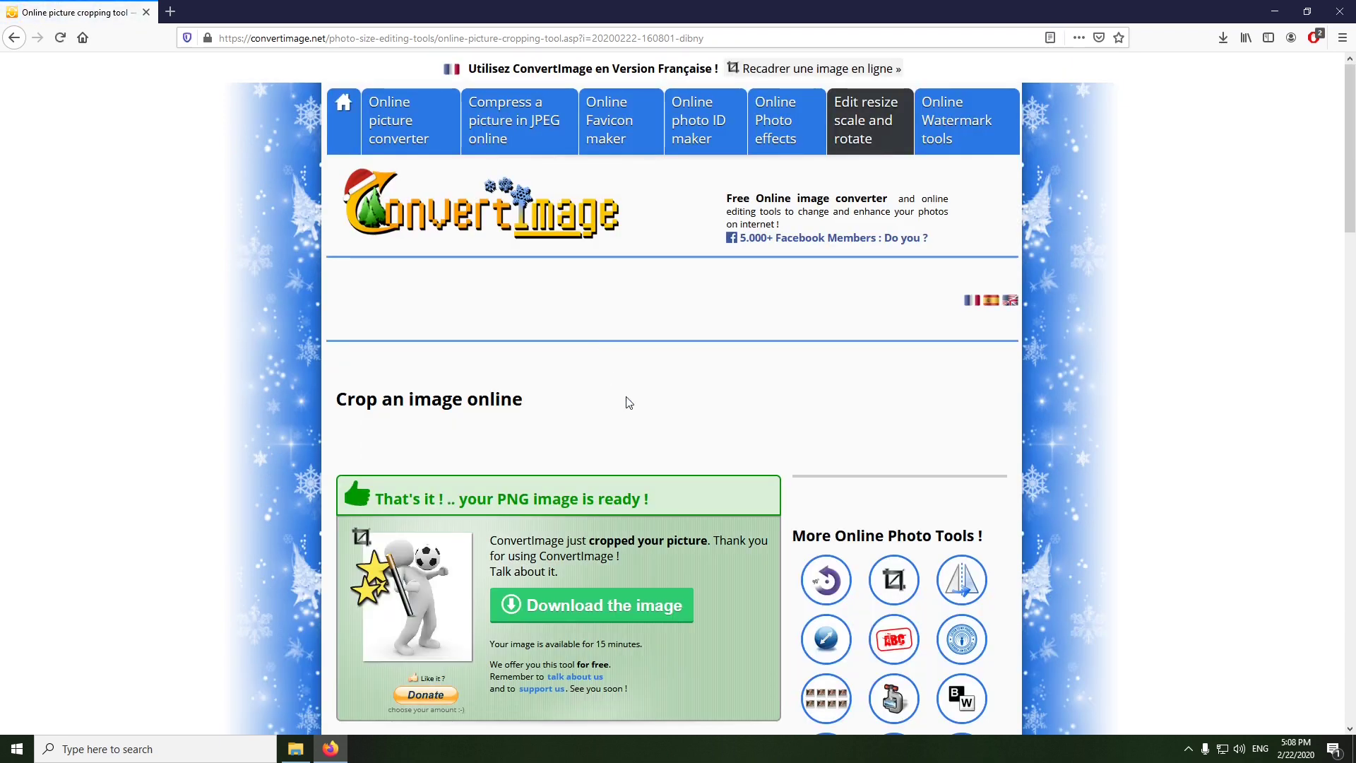
Step: Download the cropped PNG
scroll(634, 346, down, 4)
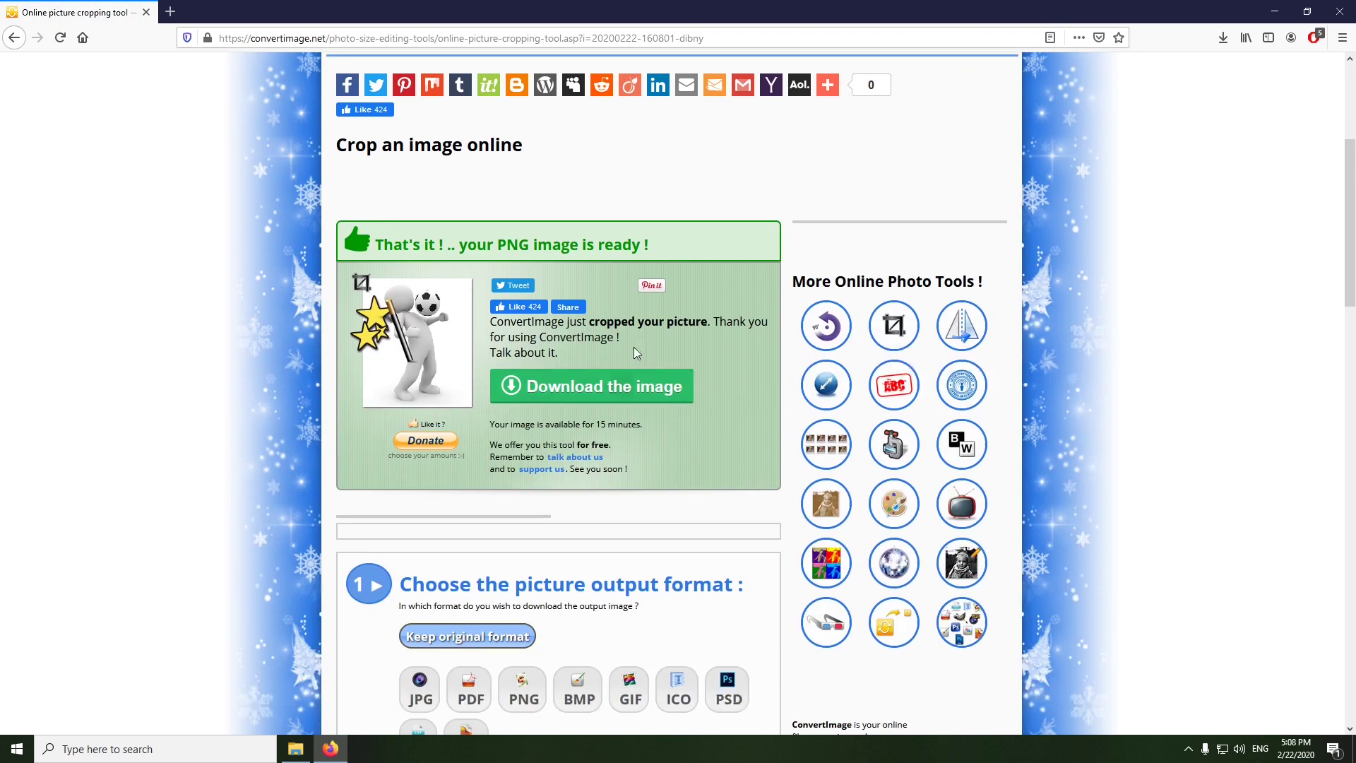
click(589, 395)
click(743, 455)
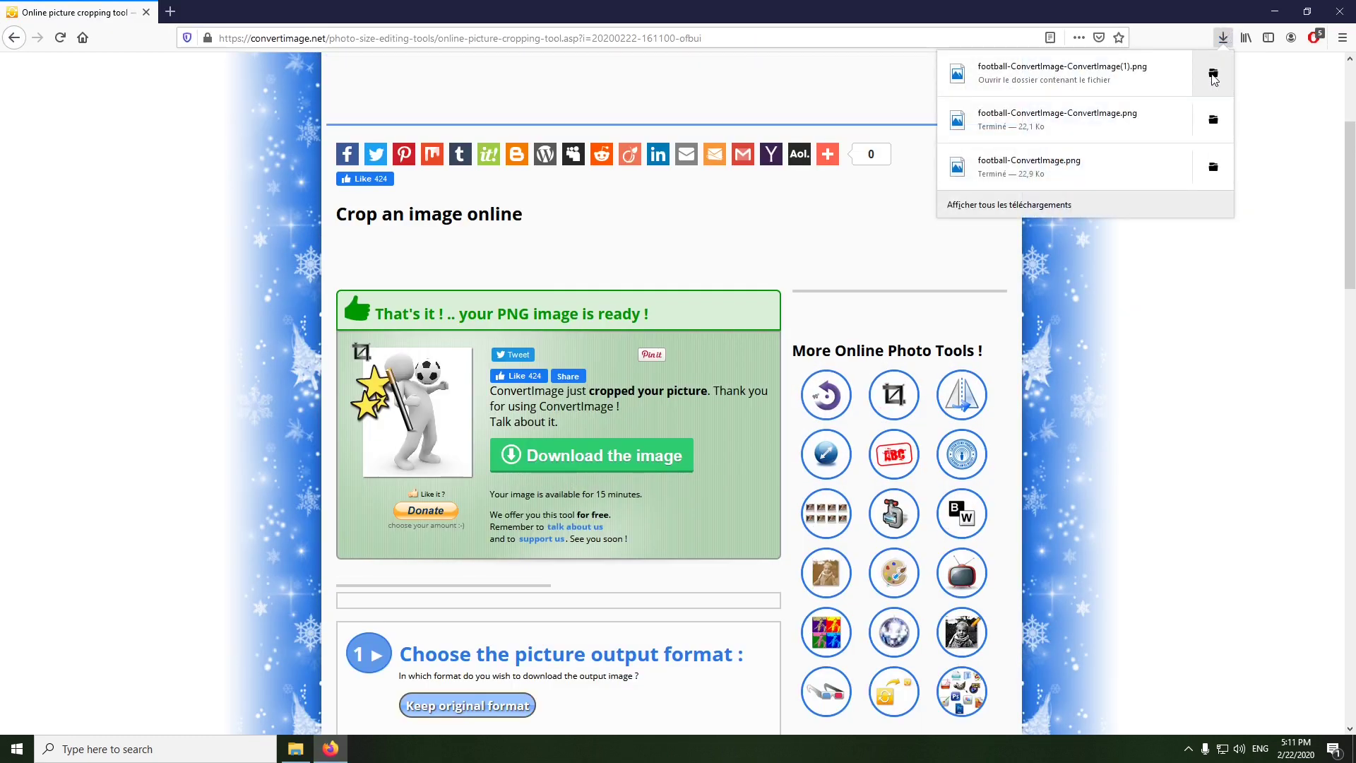
Step: Rename the cropped download to 'football' and drag it onto the Desktop
click(1213, 74)
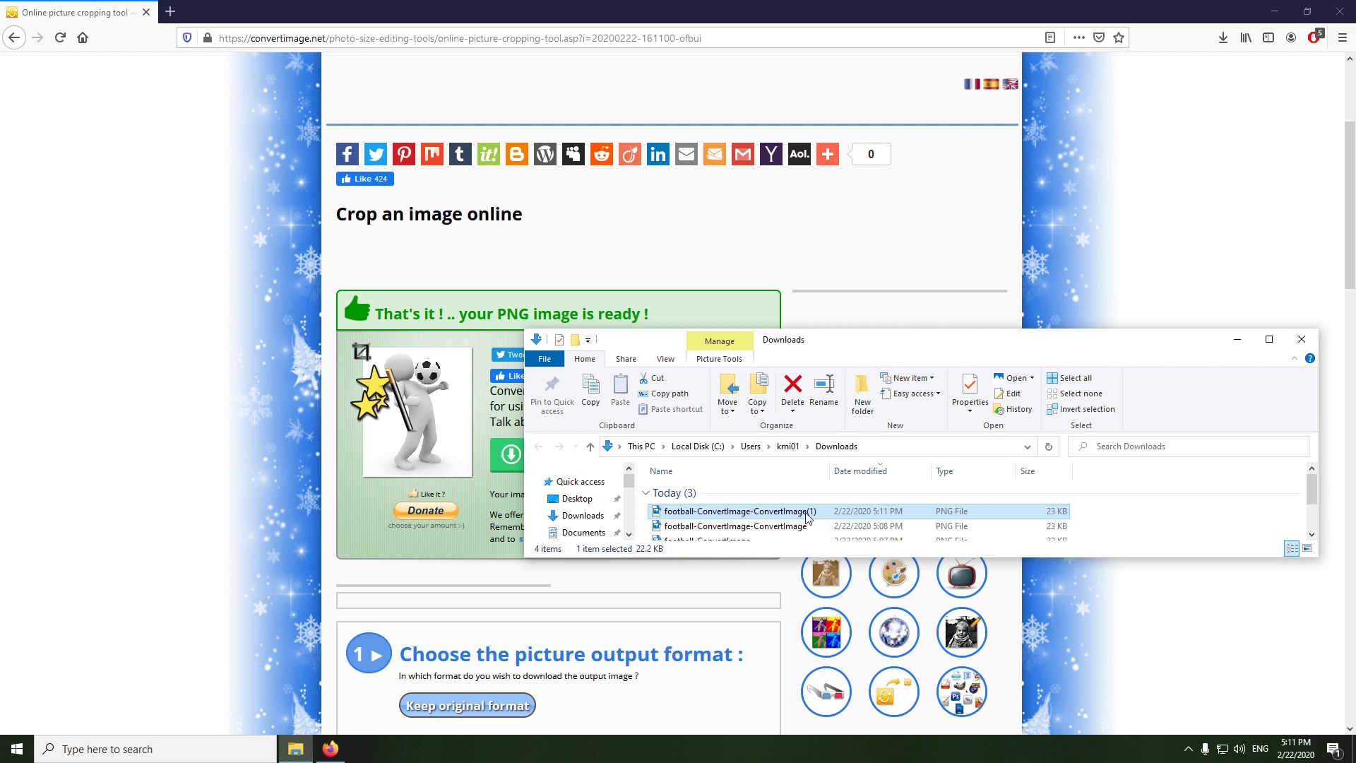
right_click(809, 514)
click(853, 479)
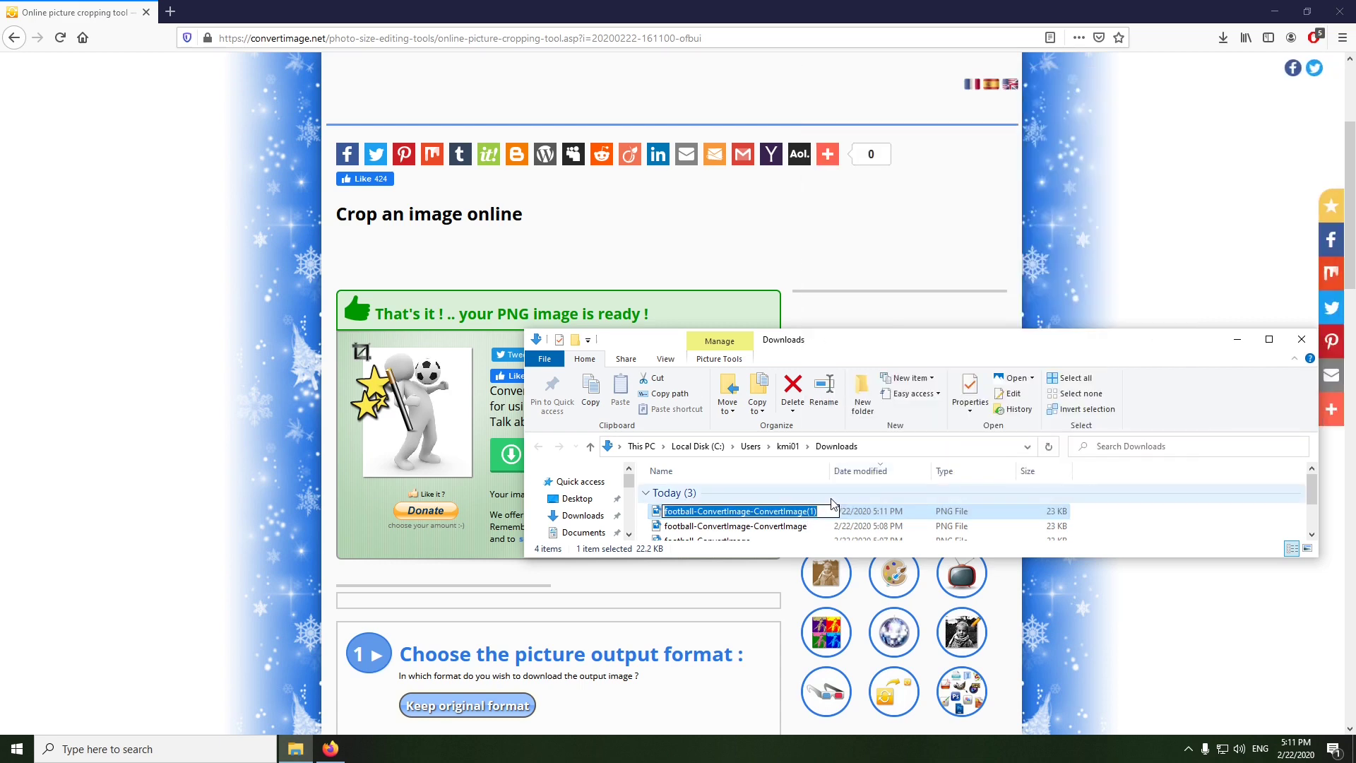
key(BackSpace)
text(f)
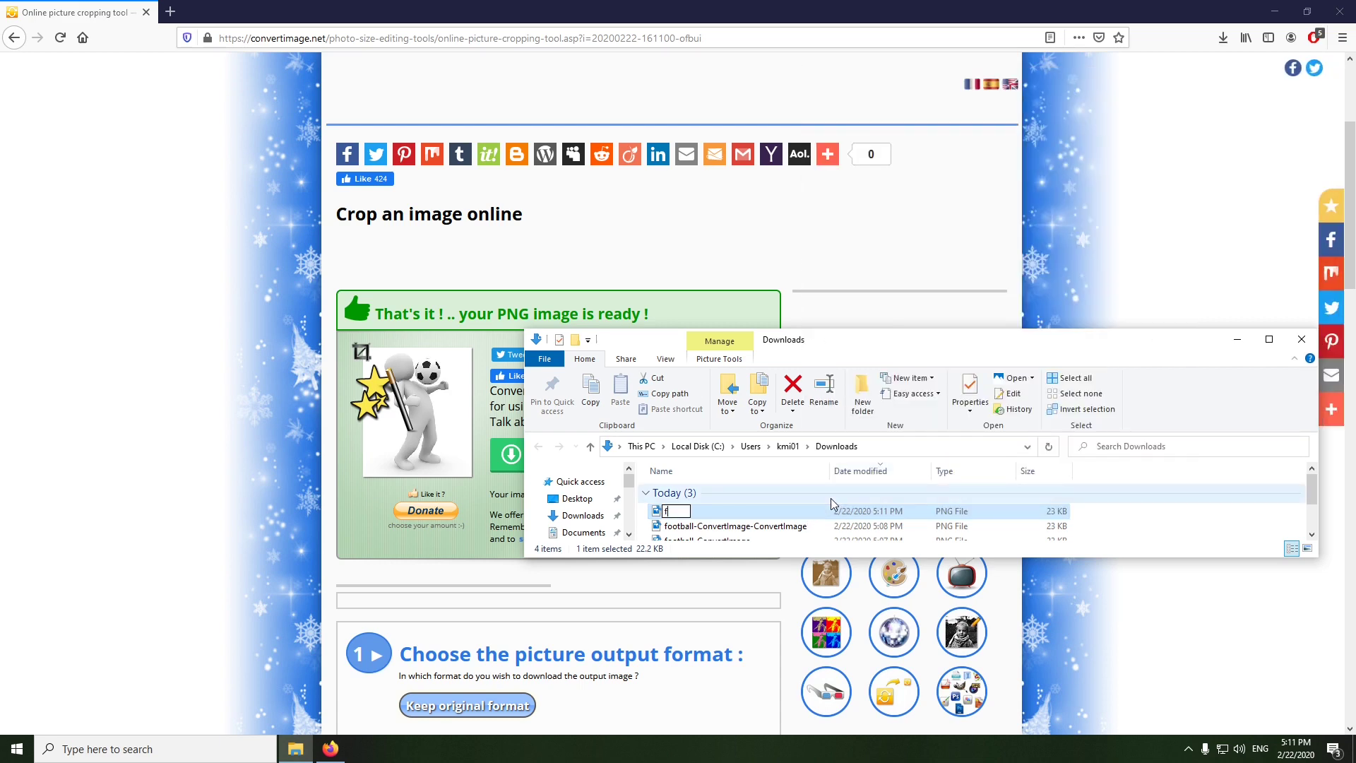
text(ootba)
text(ll)
key(Return)
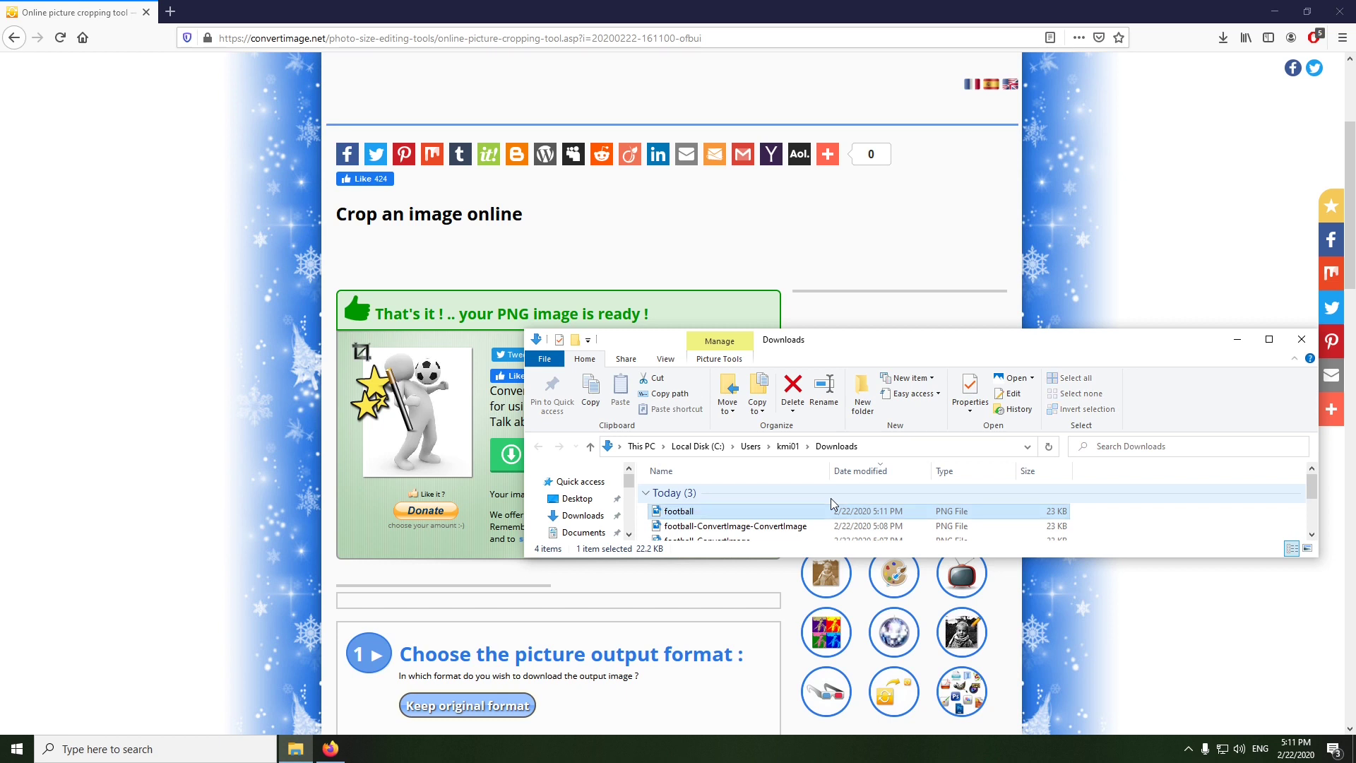
mouse_move(826, 510)
mouse_down()
mouse_move(584, 511)
mouse_move(578, 498)
mouse_up()
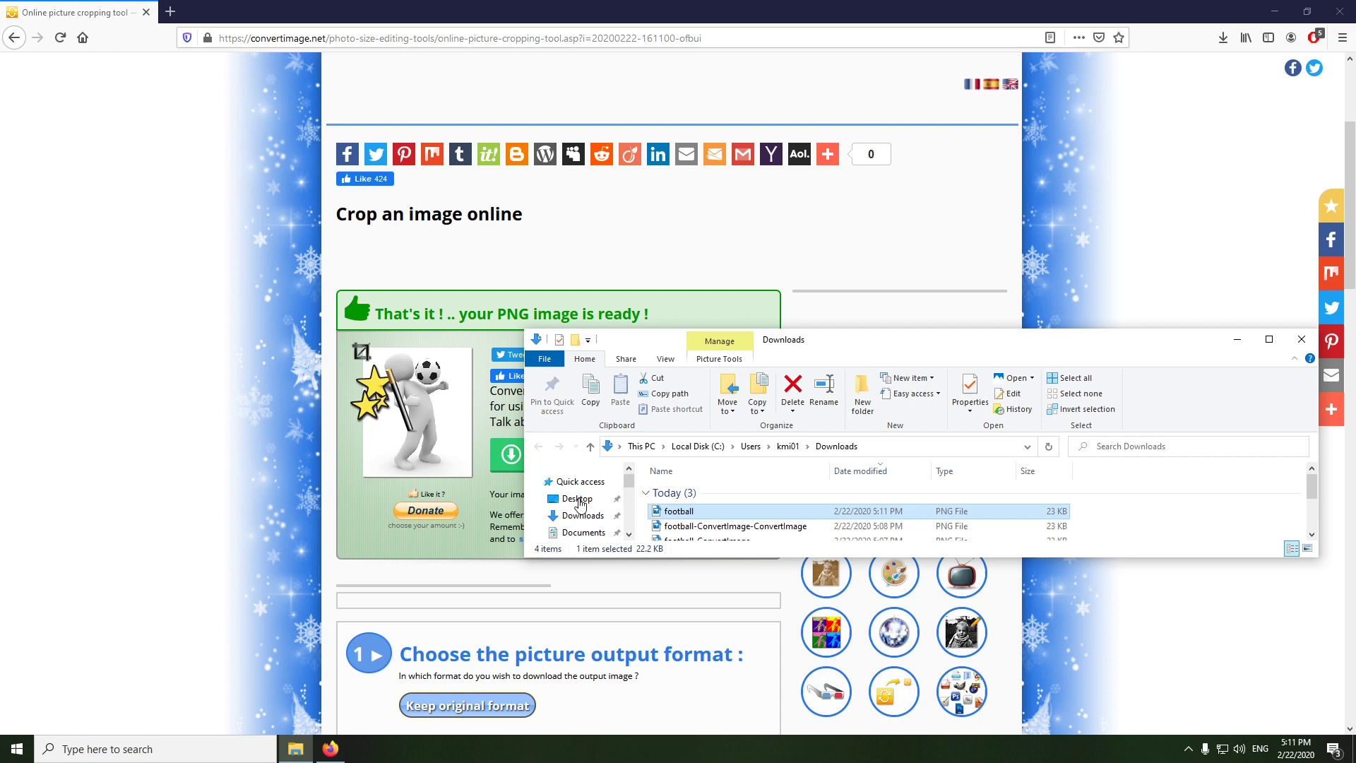
Step: Close Explorer and Firefox, then reposition the football PNG icon on the desktop
click(1302, 345)
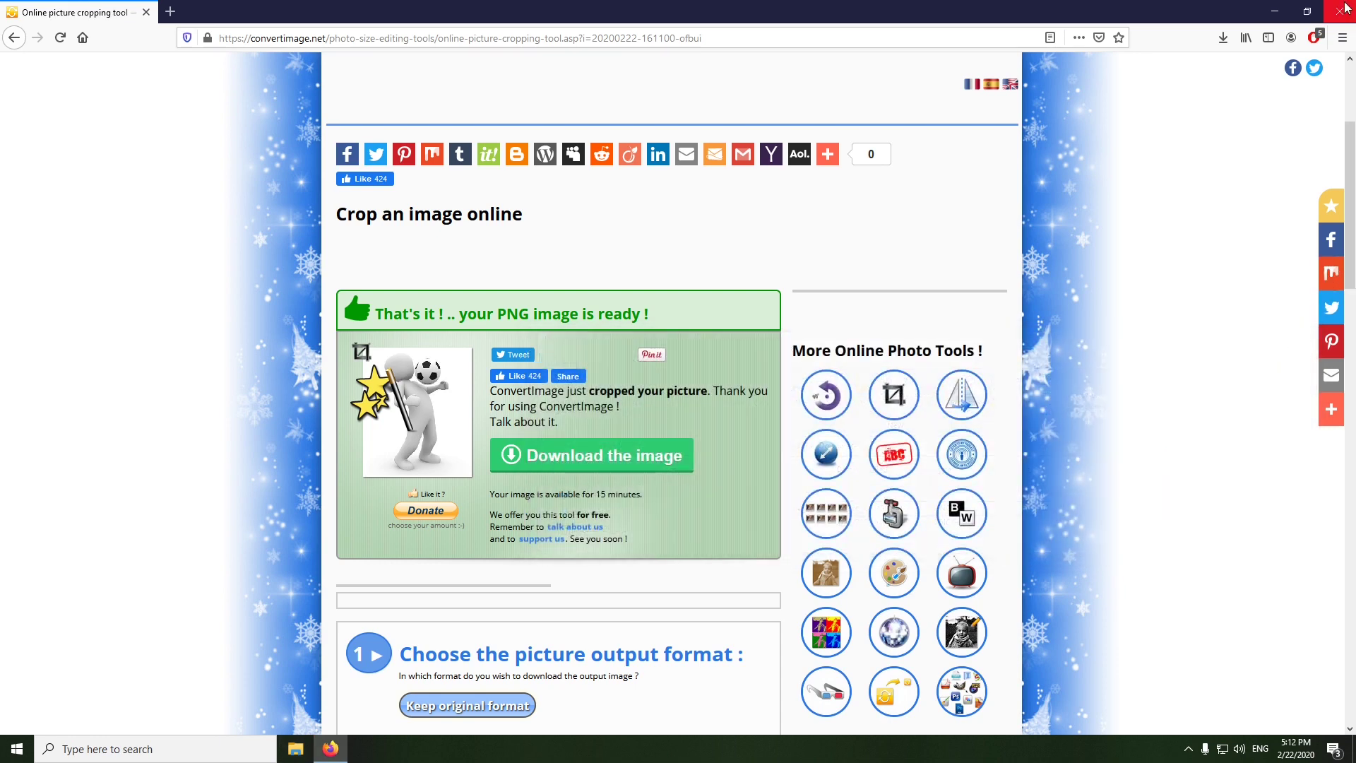
click(1338, 7)
drag(33, 382, 35, 524)
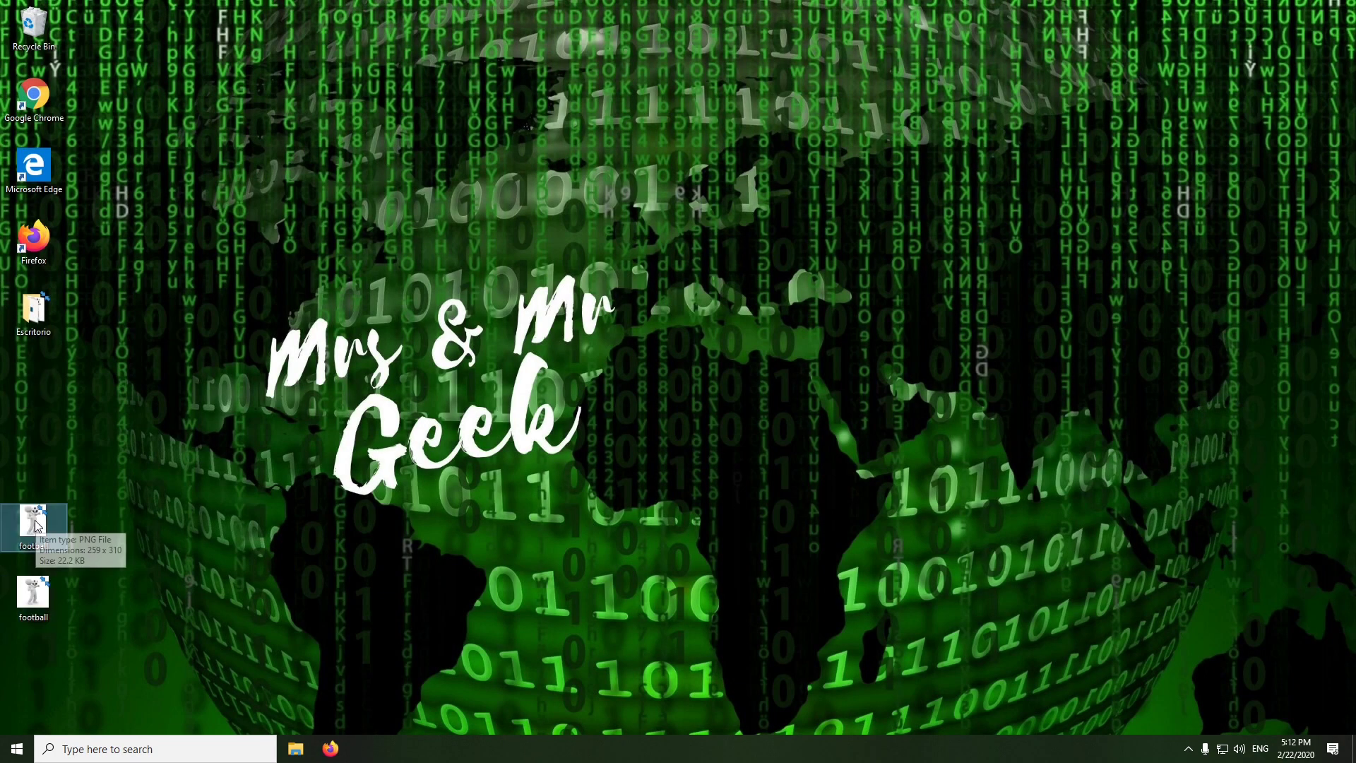